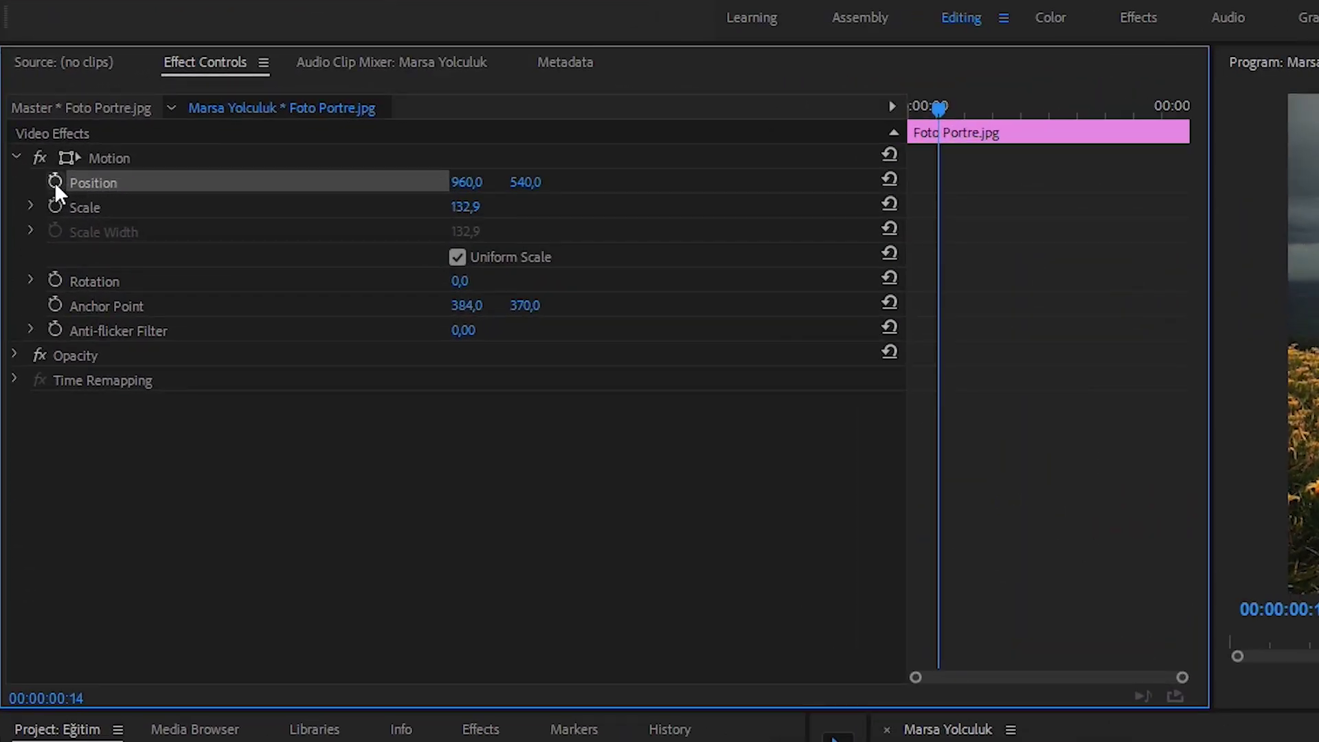
- Clear the portrait's old Position keyframes and add a fresh one at 00:00:00:14 (960,0 / 540,0)
click(55, 182)
click(55, 181)
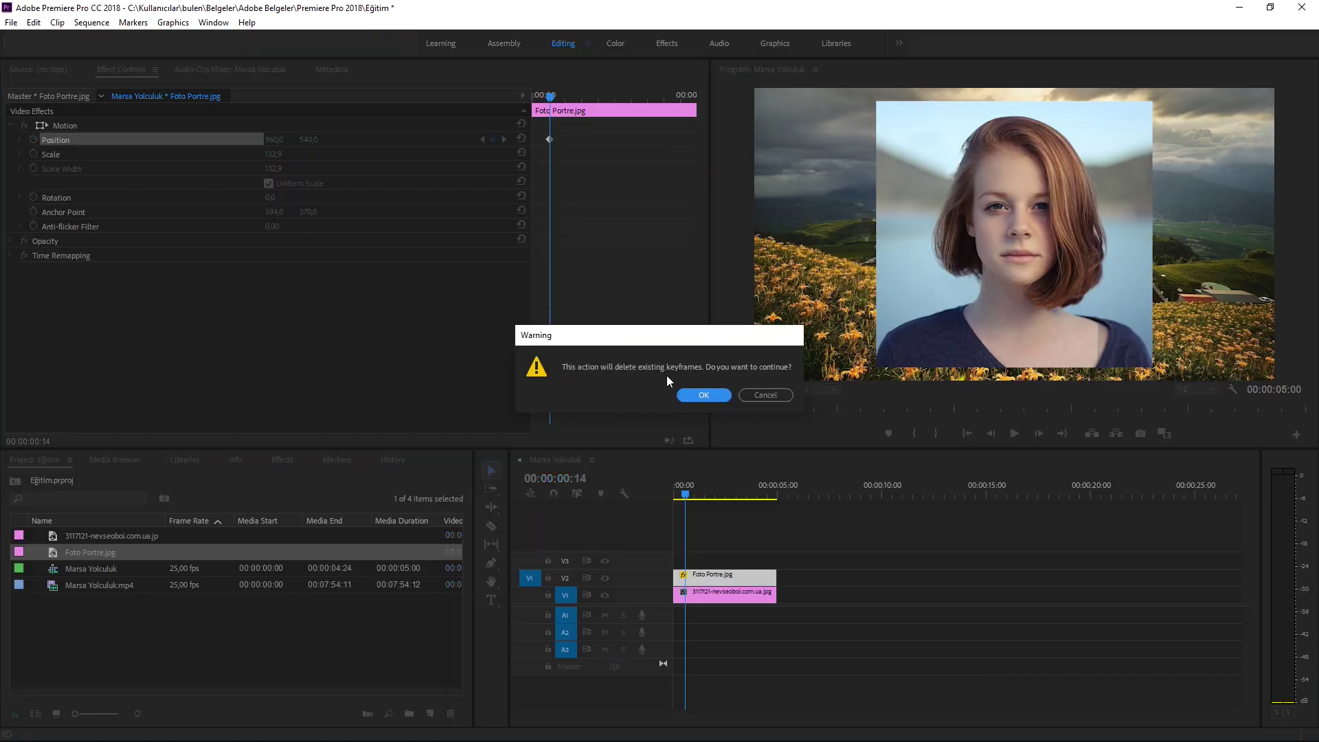
click(696, 396)
click(43, 140)
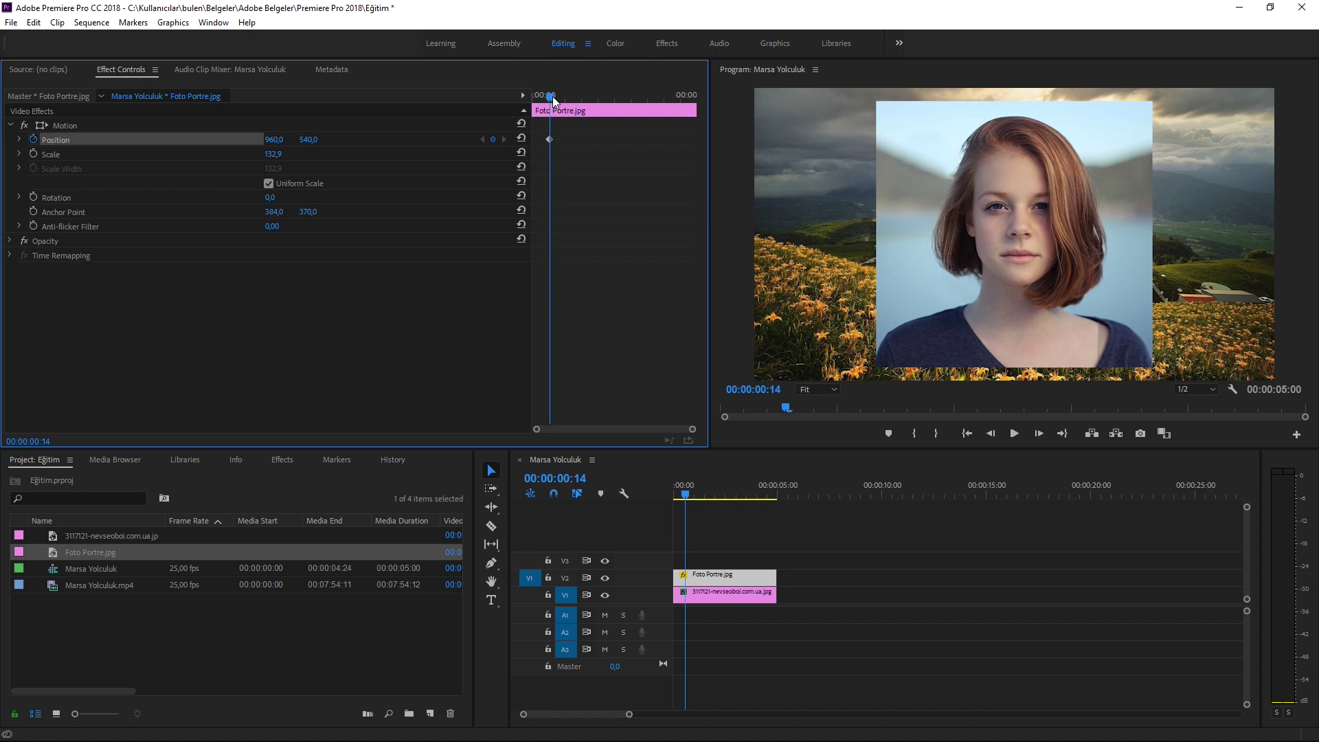
- Add a Position keyframe at 00:00:01:06 sliding the portrait right to X 1322,0, then preview
drag(553, 97, 572, 96)
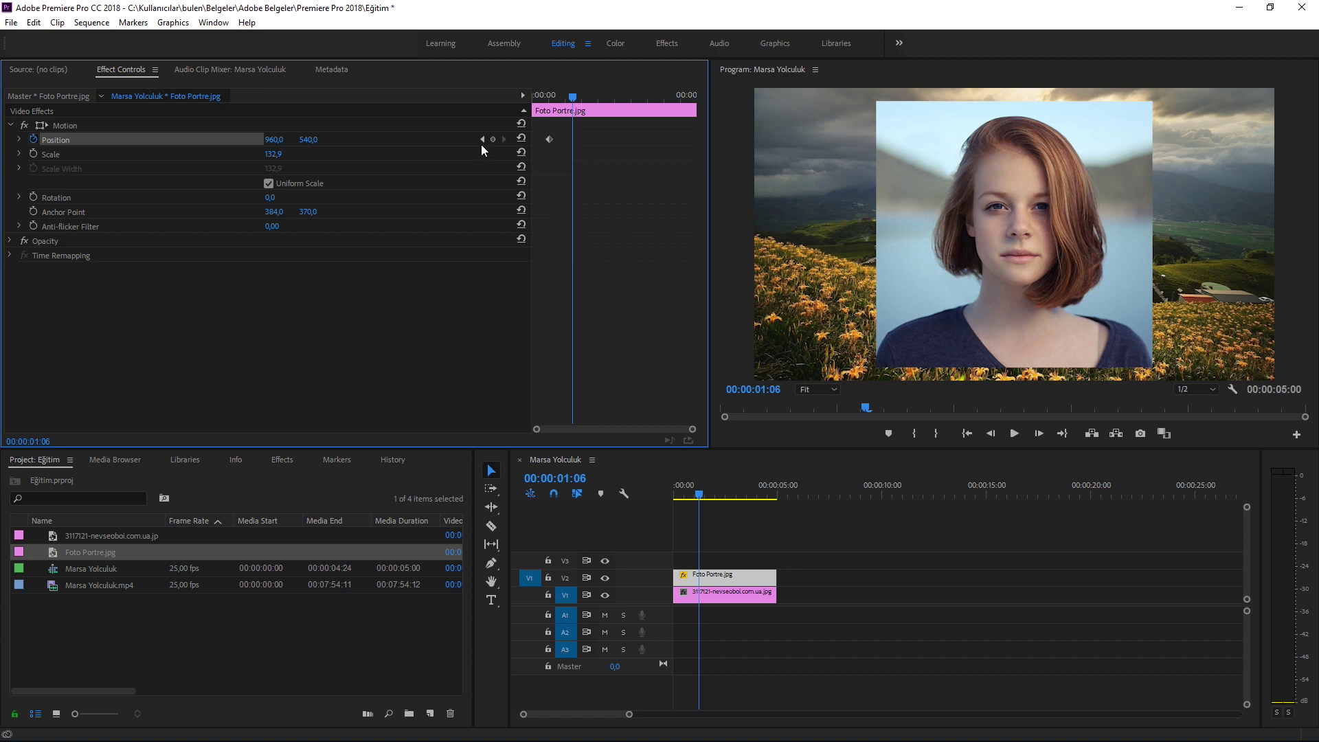
click(575, 141)
drag(274, 140, 523, 140)
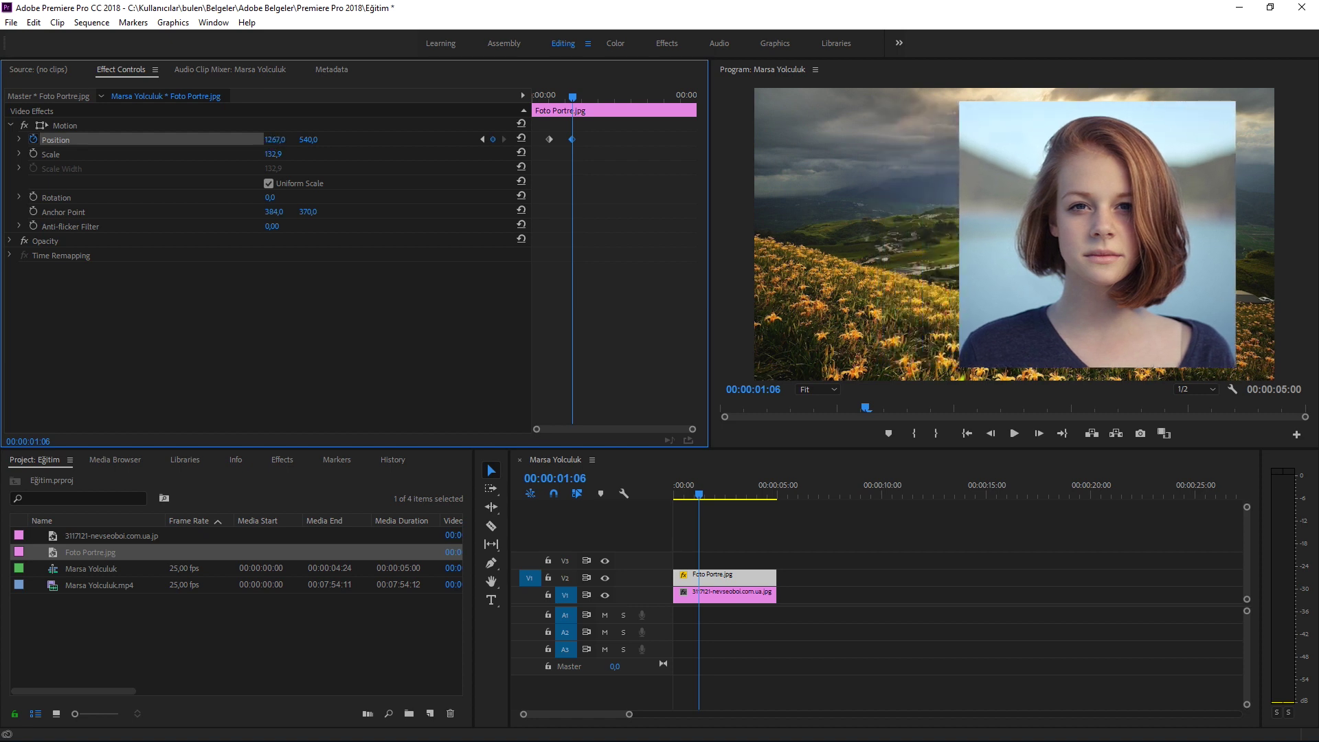
drag(573, 97, 540, 98)
key(space)
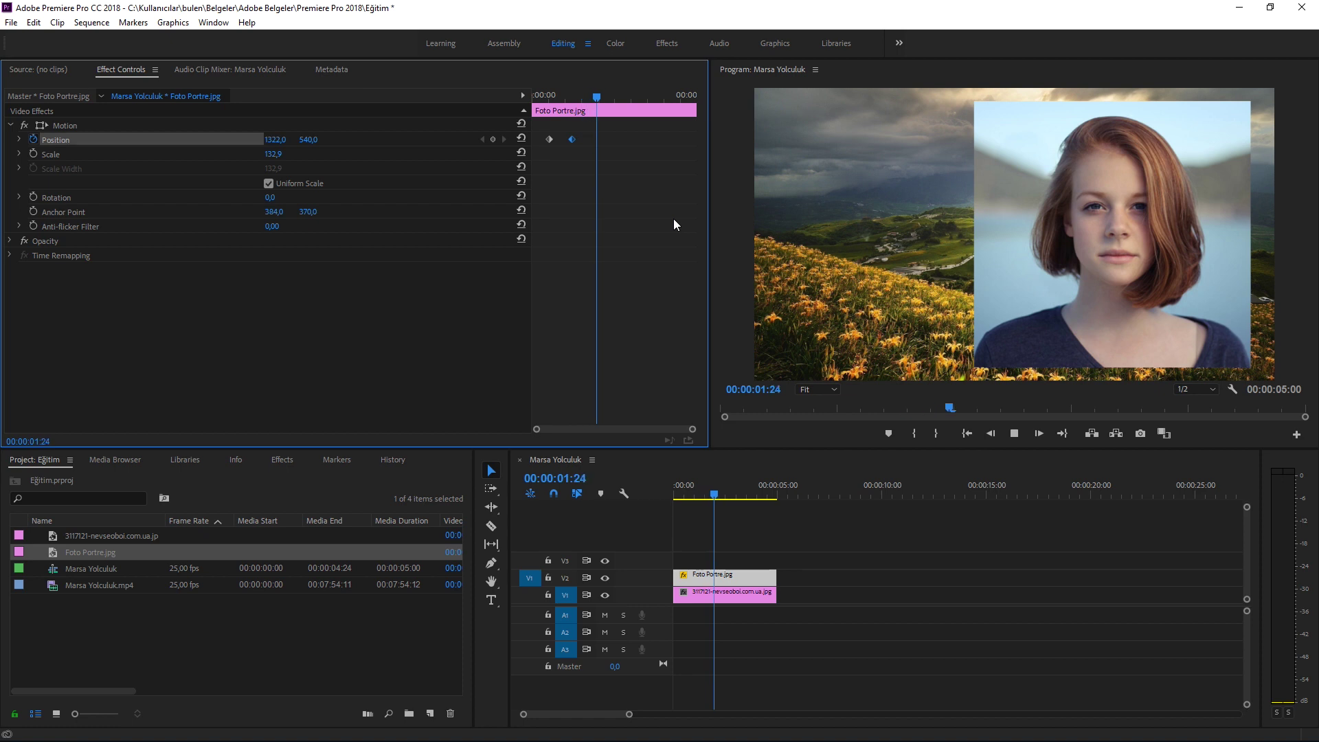
- Drop the portrait to Y 741,0 at 00:00:01:23 and raise it again at 00:00:02:18
drag(597, 97, 595, 97)
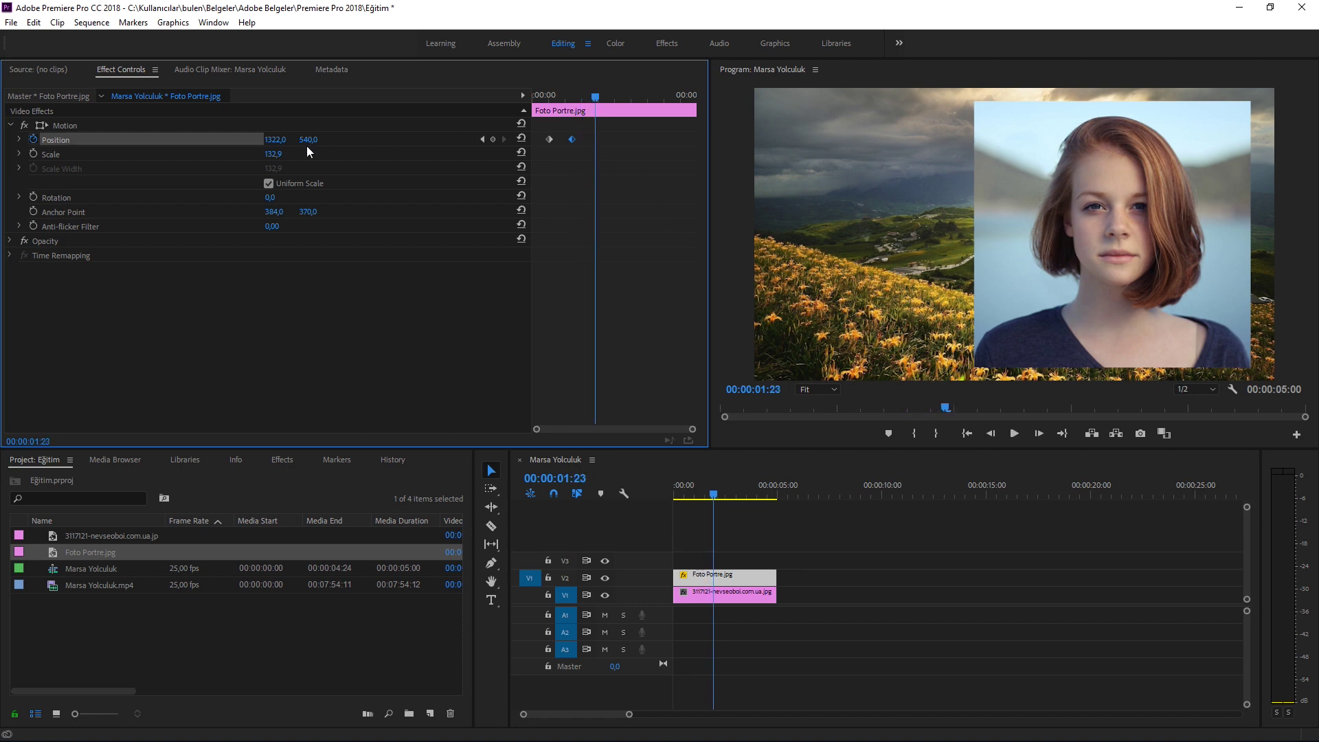
drag(307, 140, 439, 140)
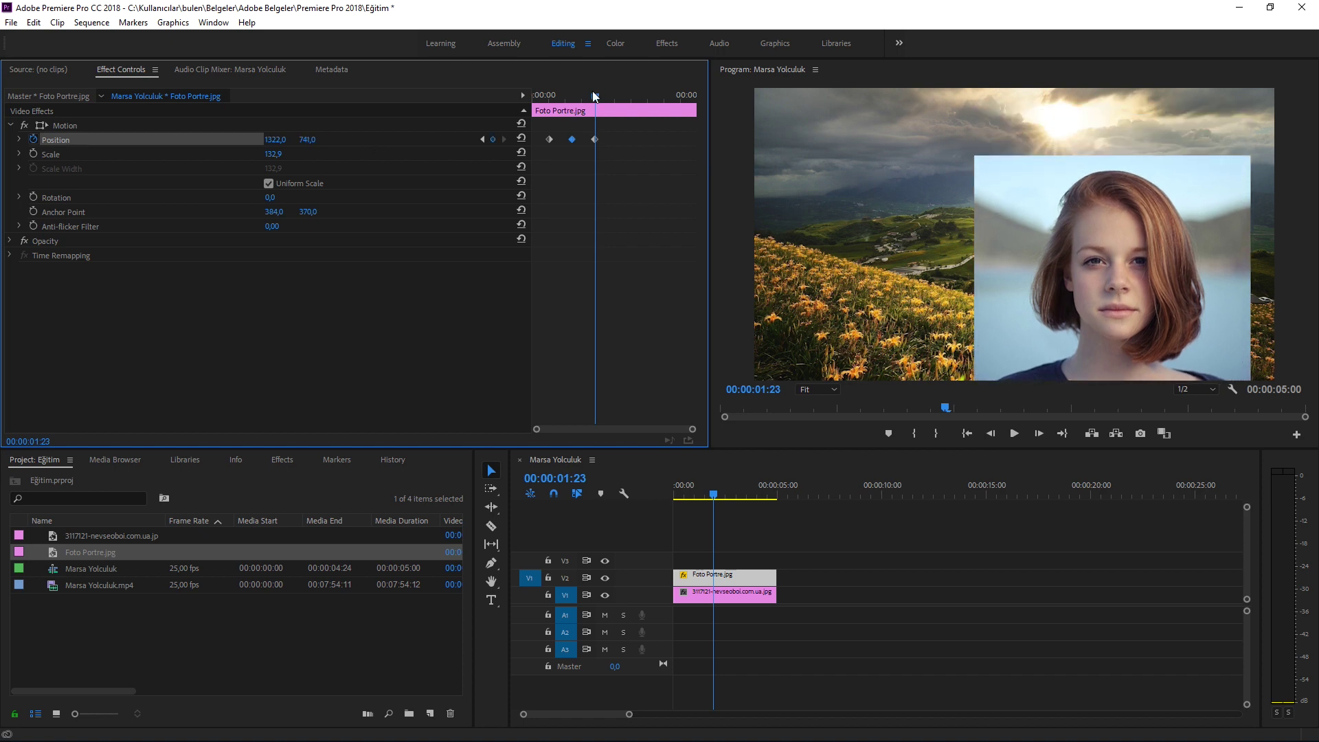
drag(597, 96, 596, 95)
drag(597, 96, 621, 96)
drag(314, 142, 120, 142)
mouse_move(620, 97)
mouse_down()
mouse_move(592, 98)
mouse_move(607, 94)
mouse_up()
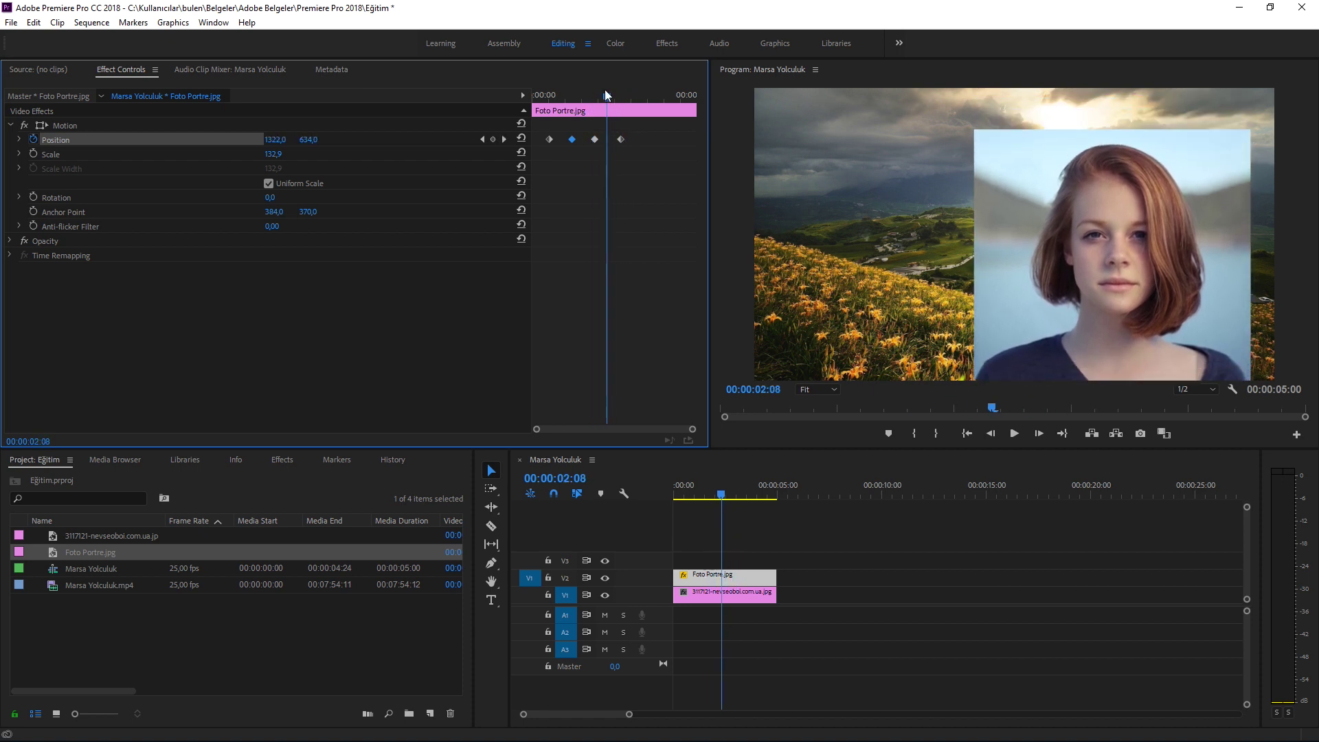
drag(608, 94, 628, 97)
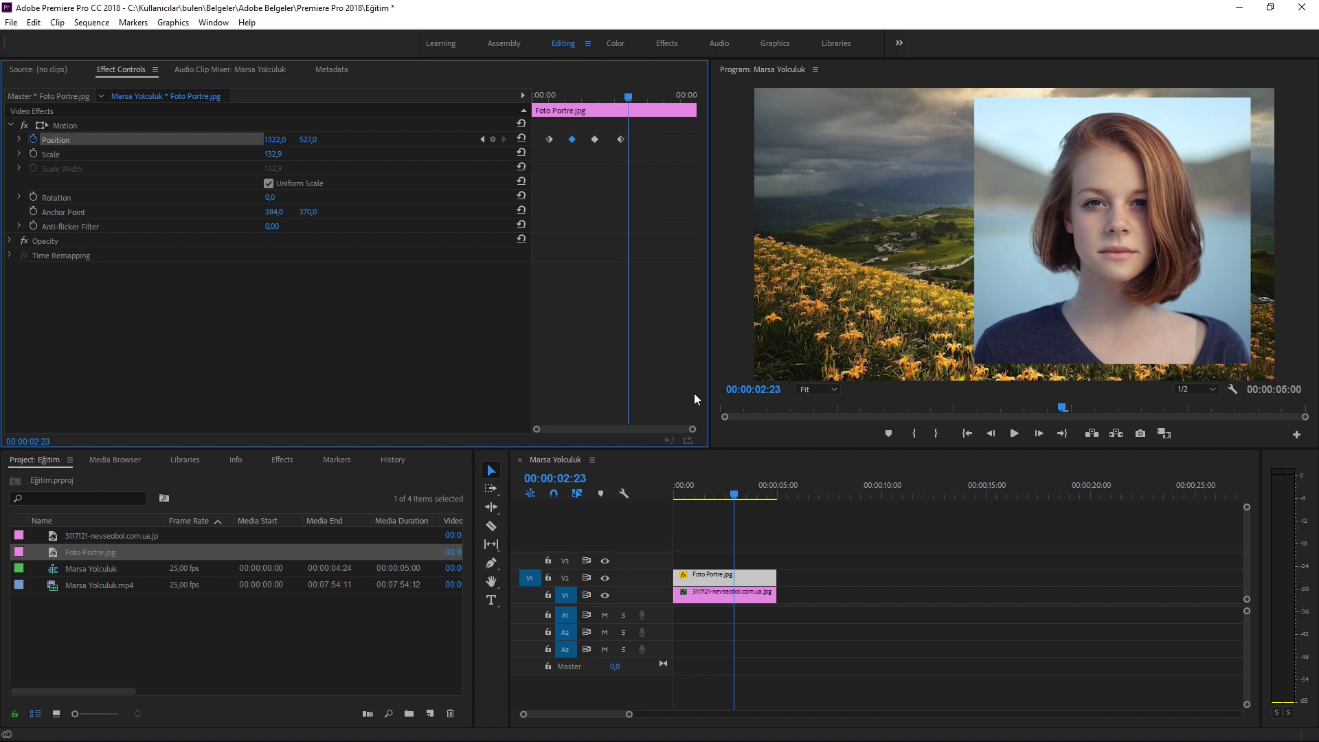
- Enlarge the V2 track and set Foto Portre.jpg to display its Motion keyframes on the clip
click(630, 577)
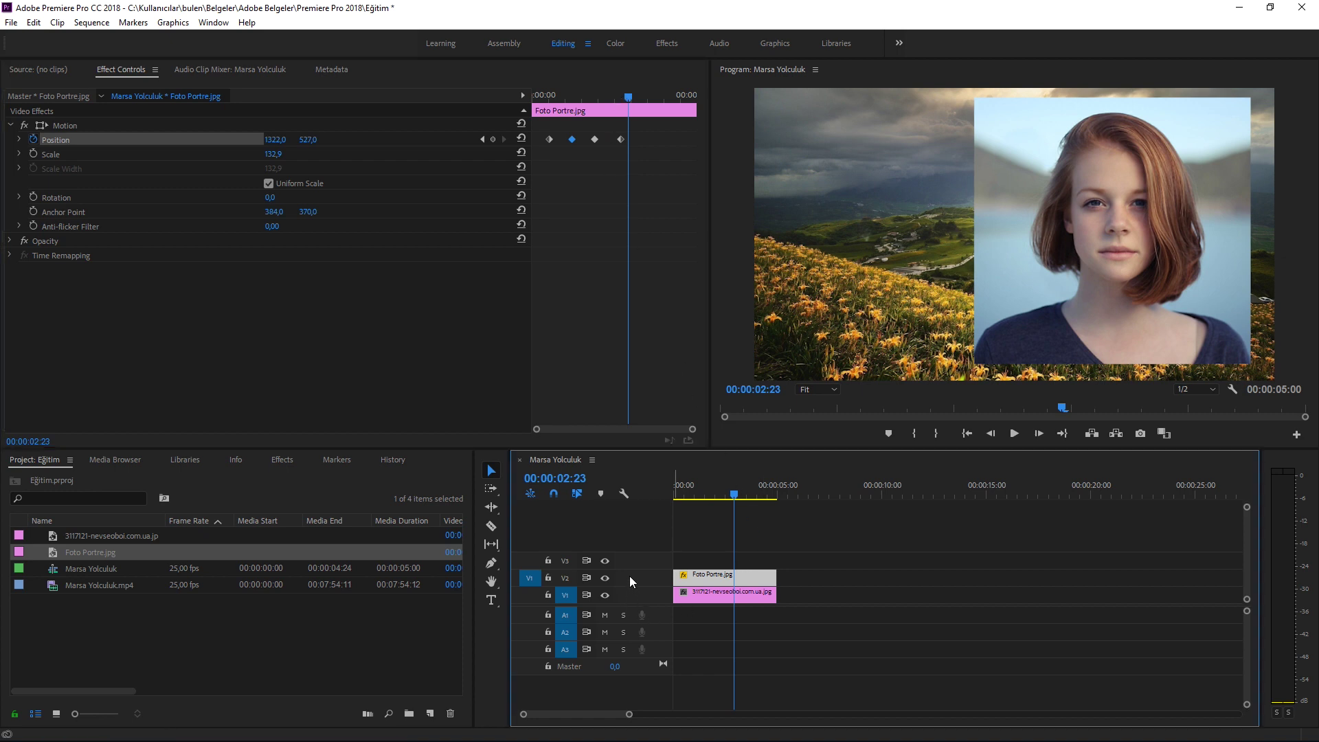
double_click(630, 576)
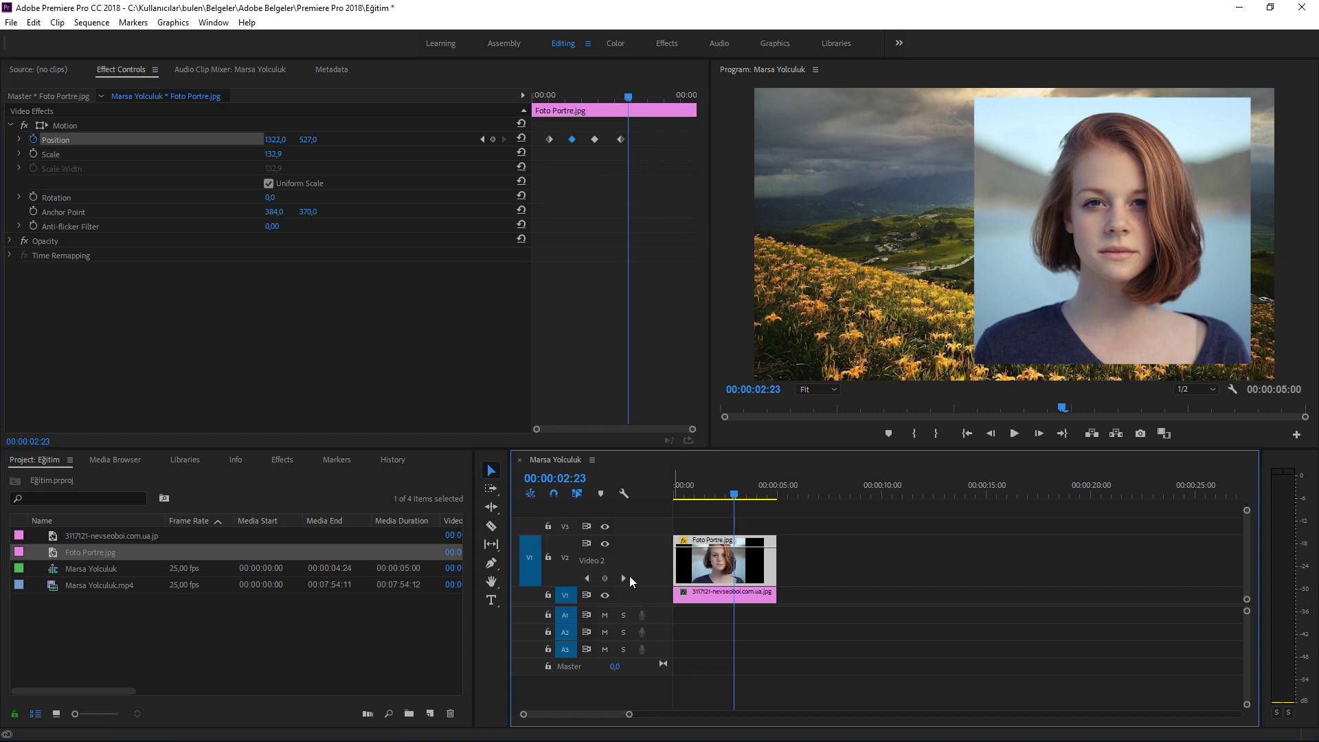
right_click(744, 558)
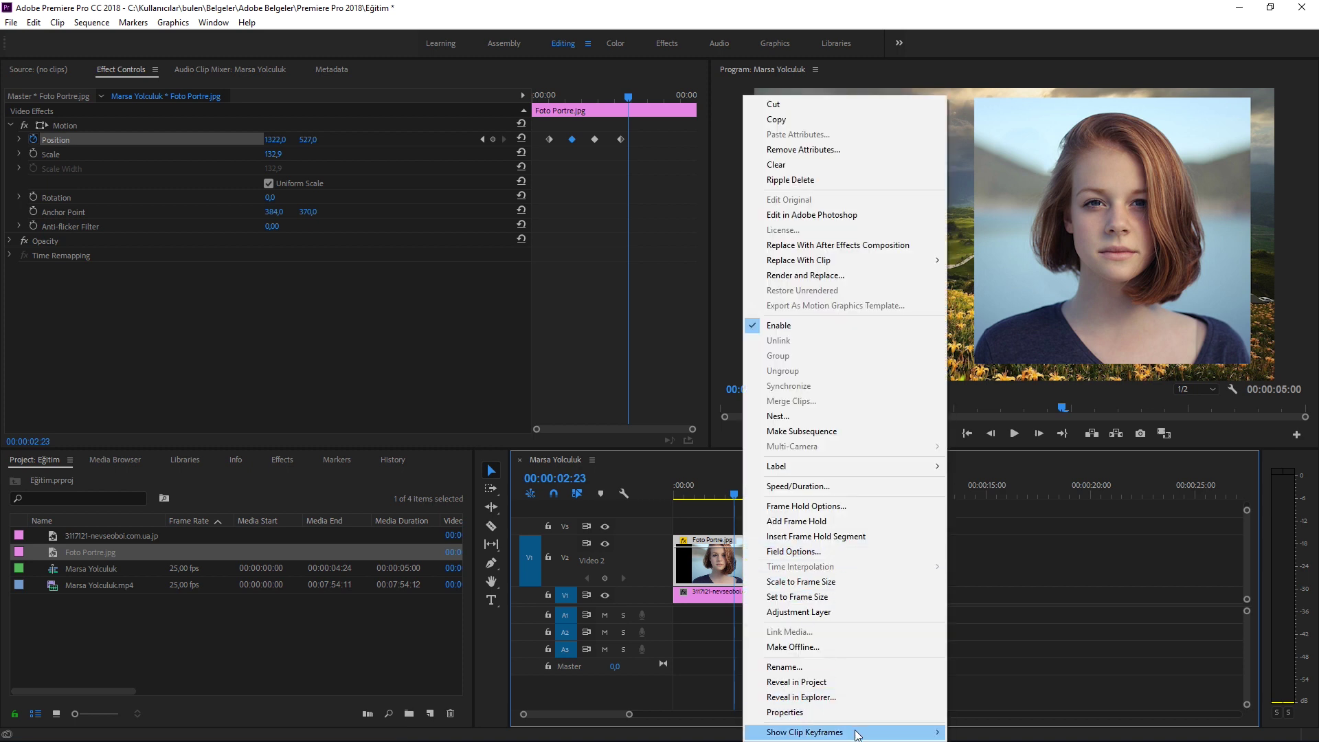
mouse_move(917, 735)
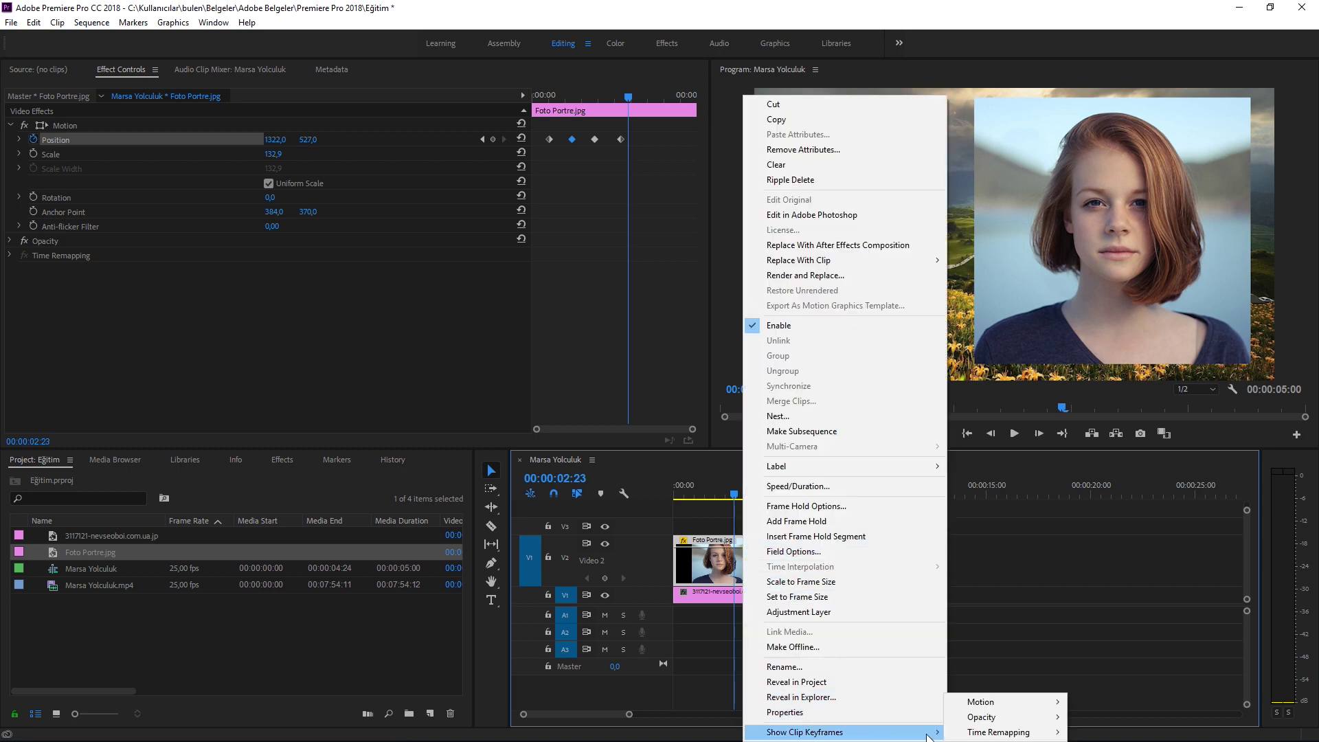
mouse_move(1061, 705)
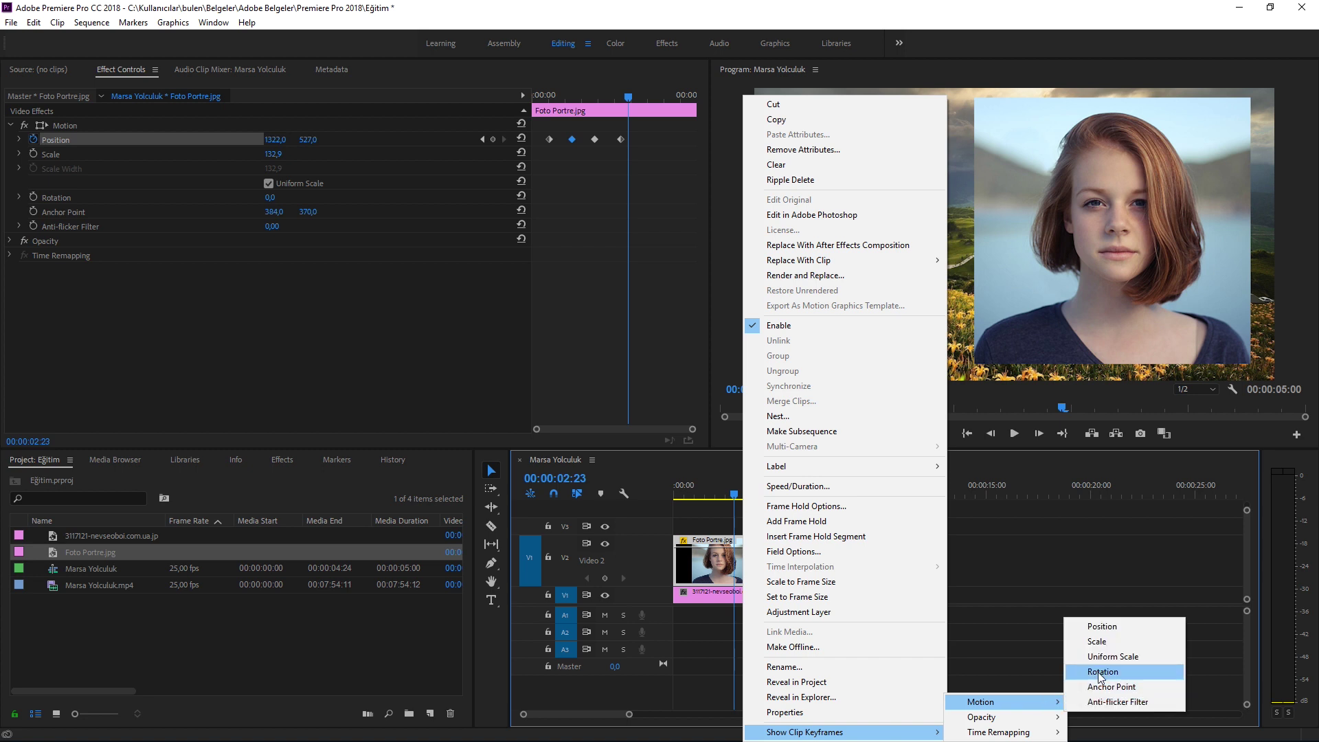
click(1102, 626)
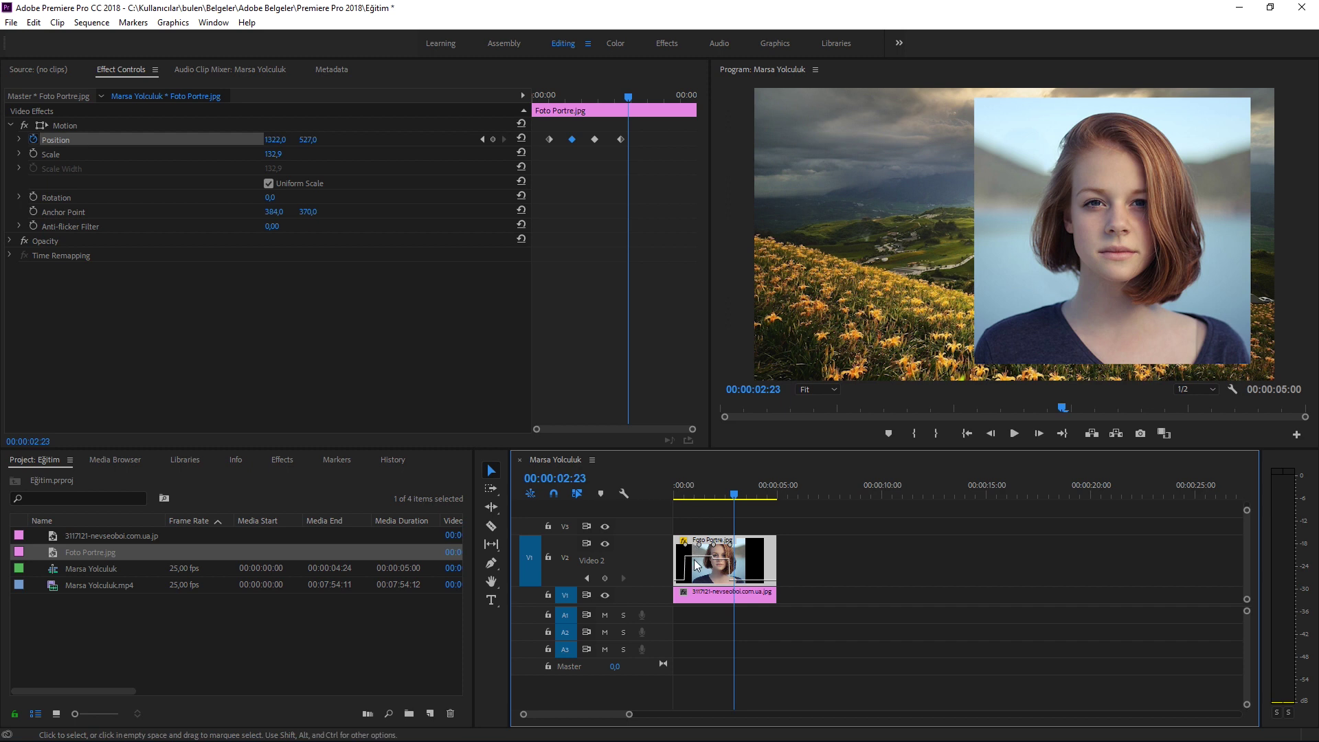
- Change the 00:00:01:23 Position keyframe to 1355,0 / 298,0 and preview the revised motion
key(Left)
drag(626, 96, 610, 96)
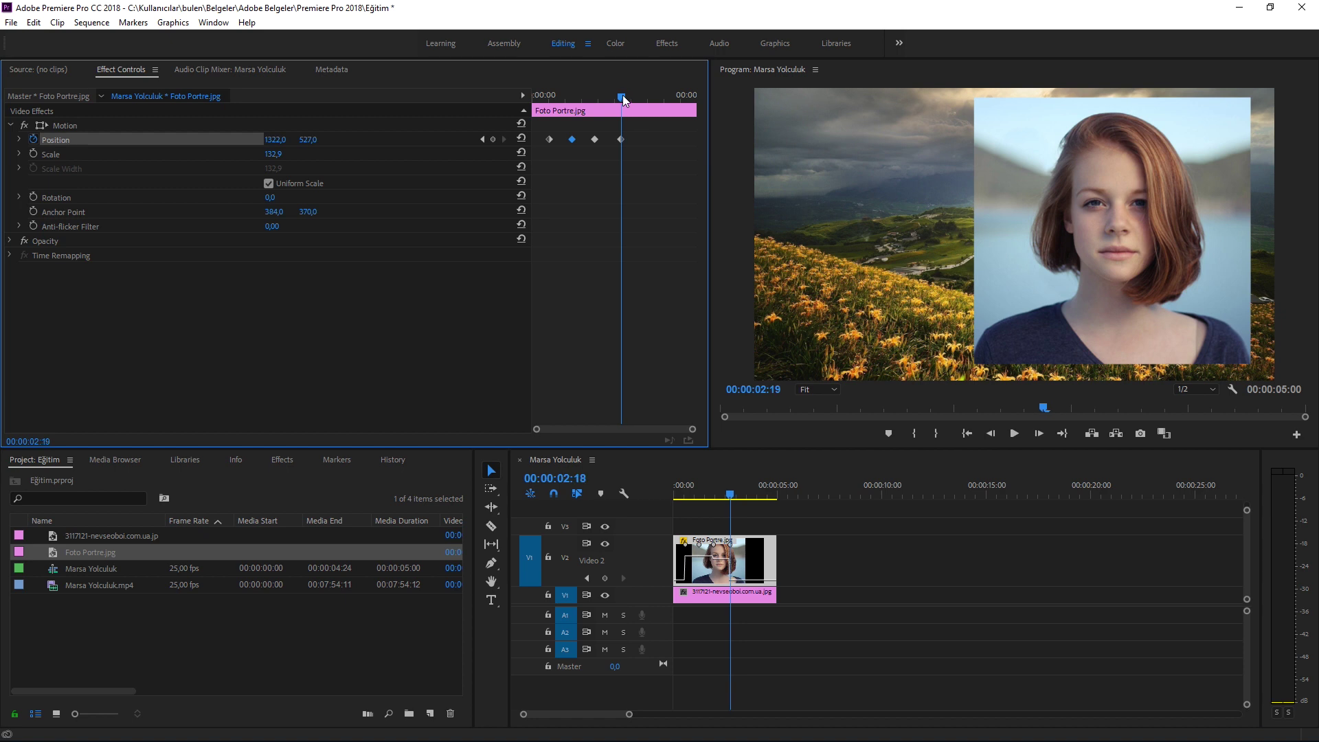
click(594, 139)
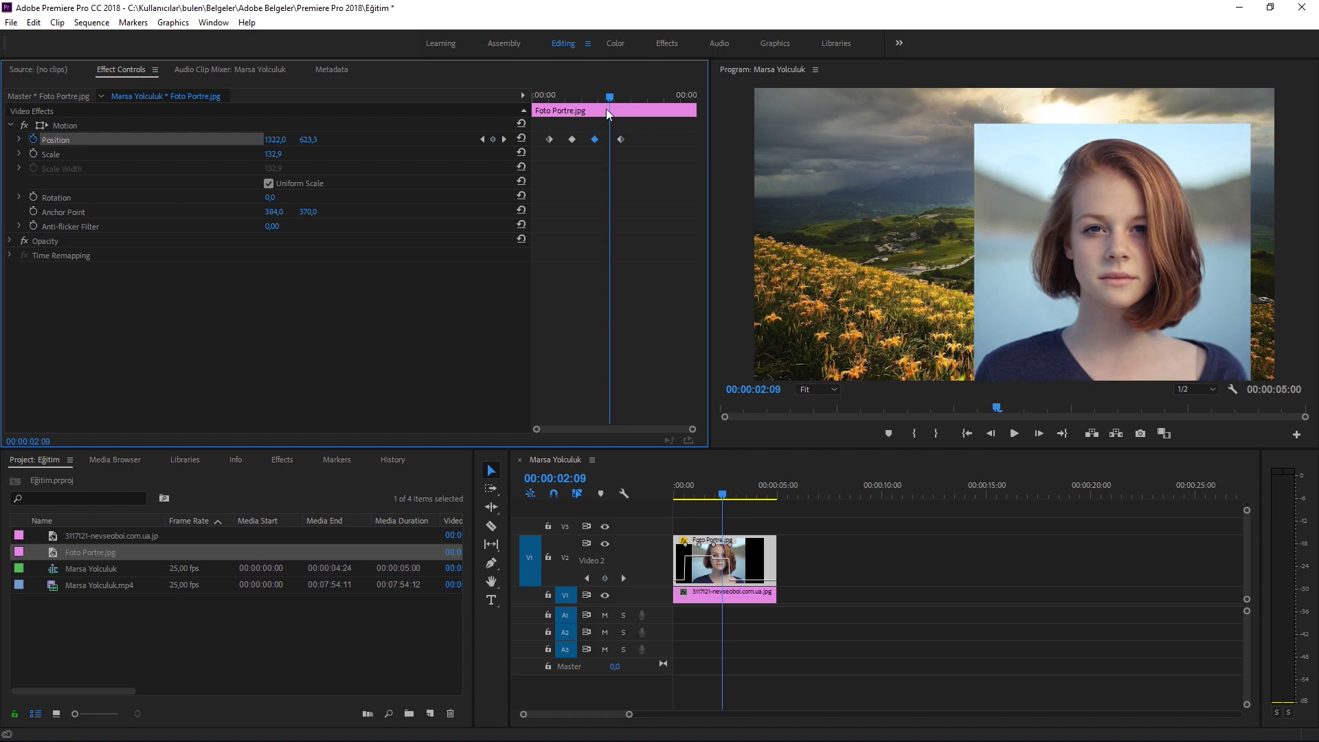
drag(608, 101, 597, 99)
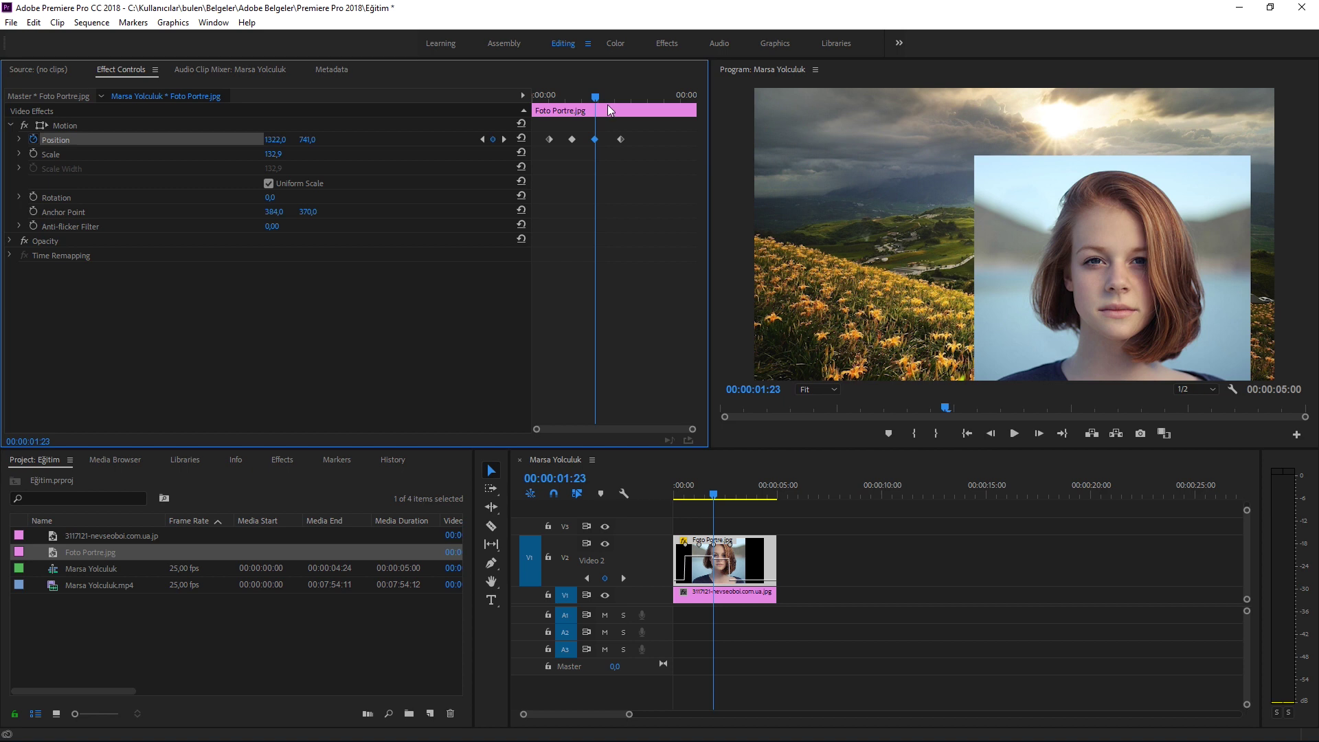
drag(273, 139, 657, 140)
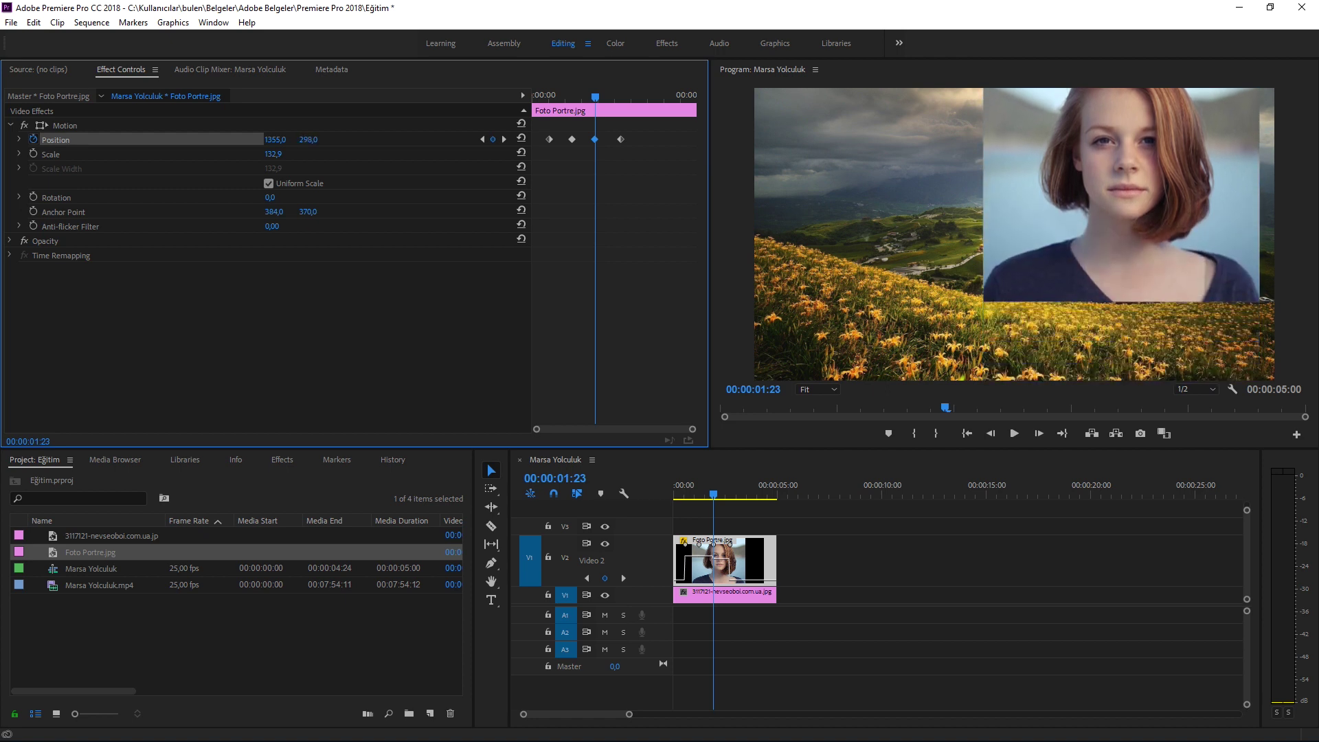
mouse_move(595, 98)
mouse_down()
mouse_move(626, 112)
mouse_move(543, 142)
mouse_up()
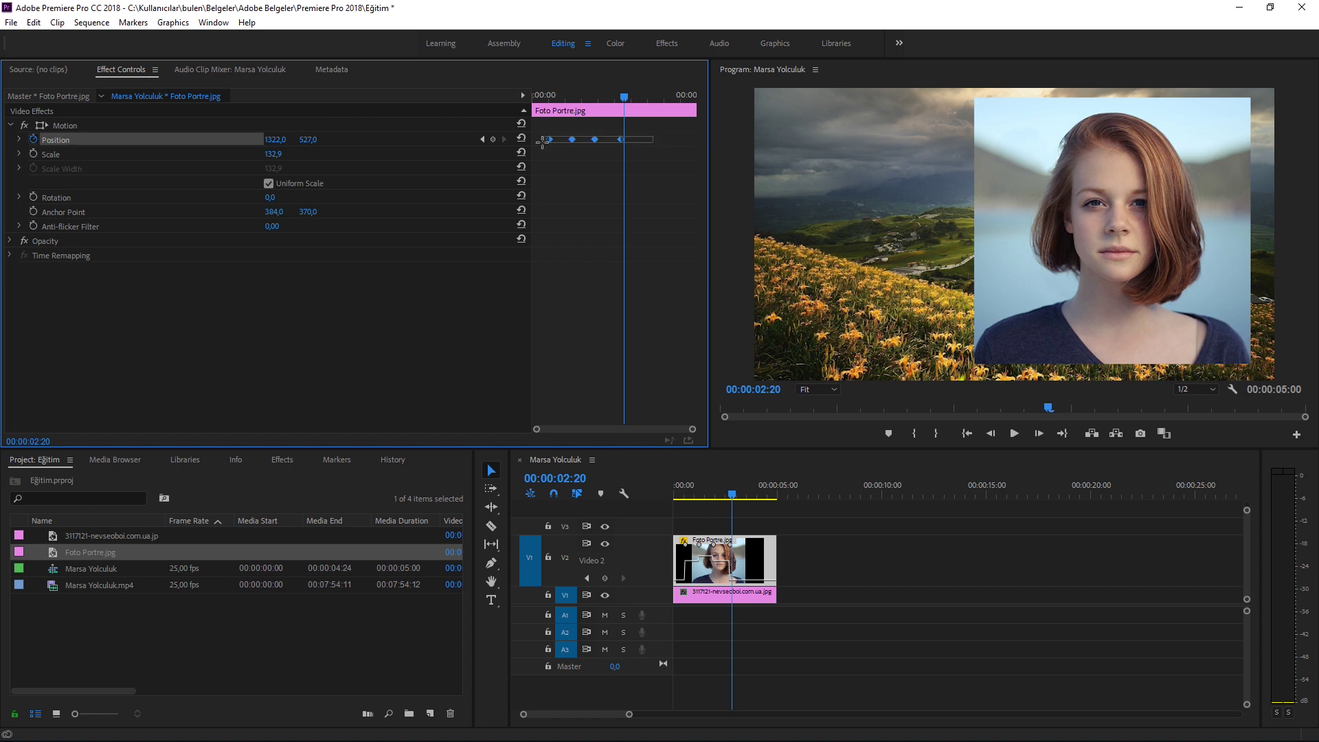
- Delete the selected Position keyframes, then undo to restore them
right_click(622, 140)
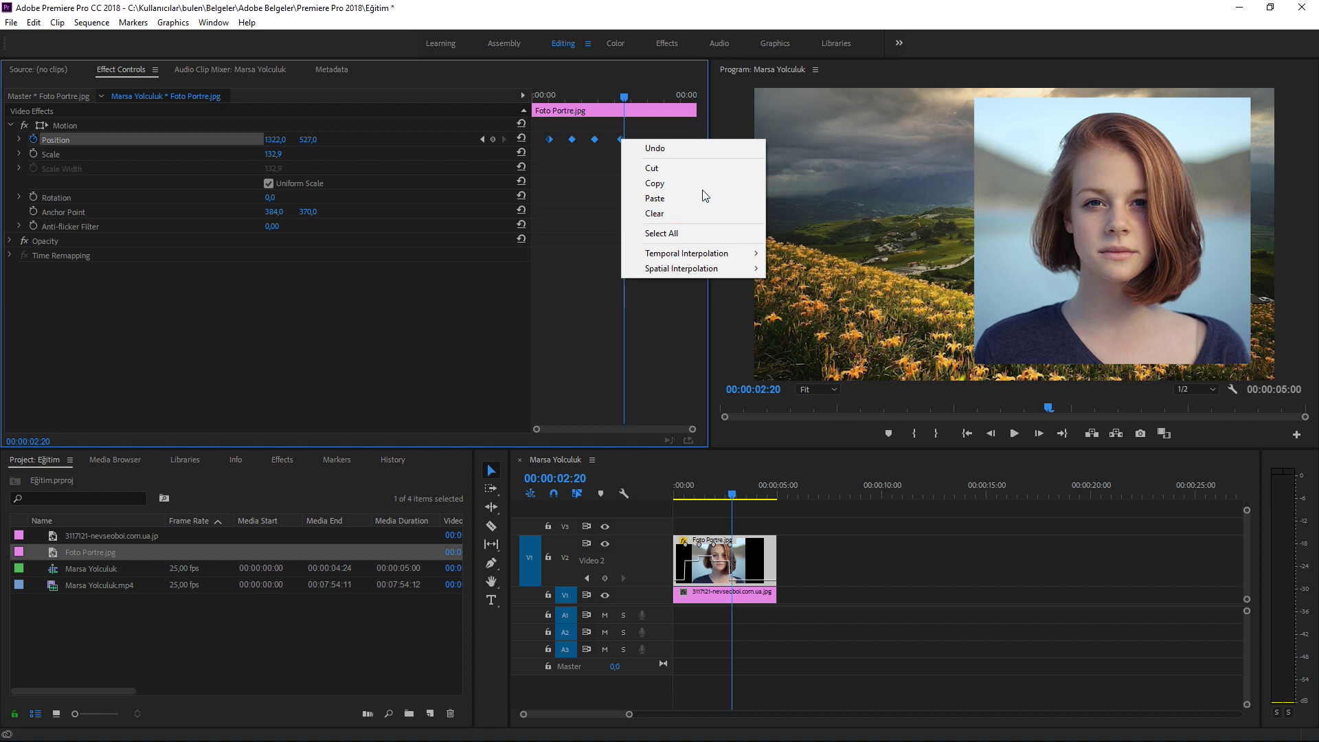
click(640, 148)
key(Delete)
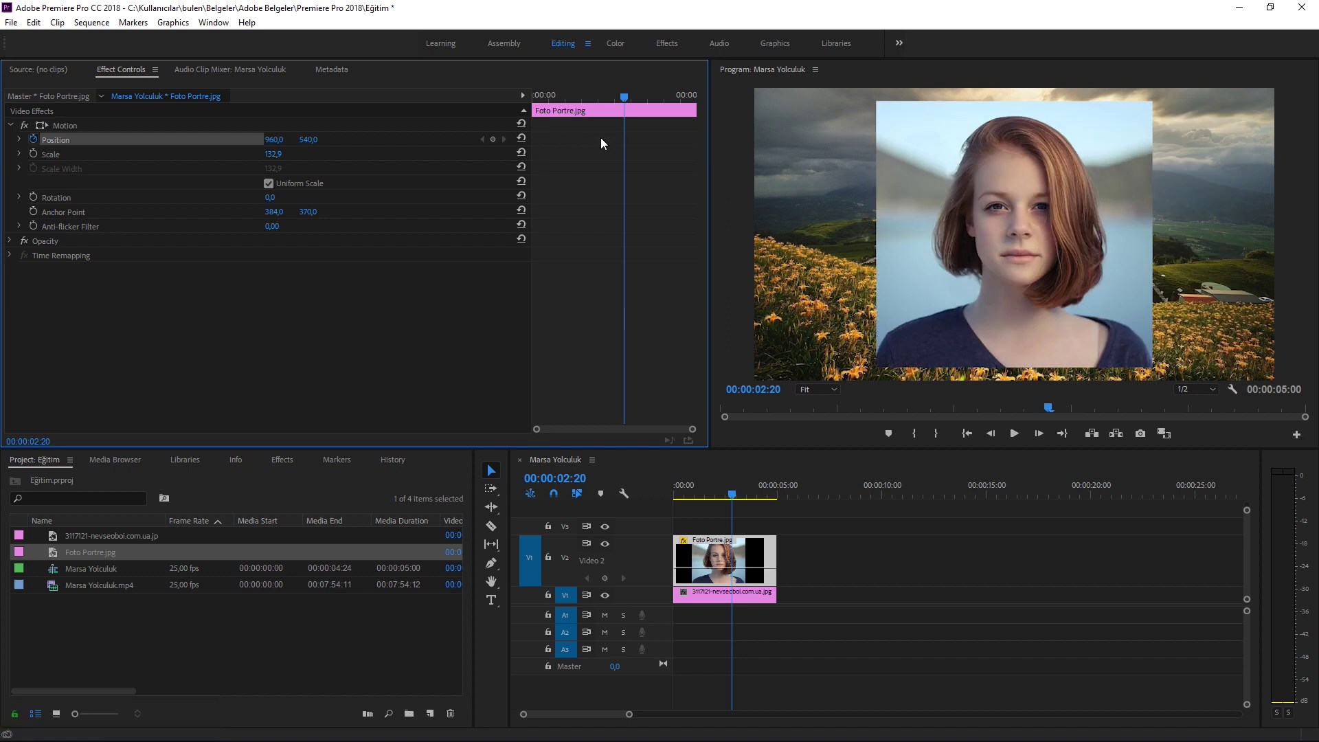
key(ctrl+z)
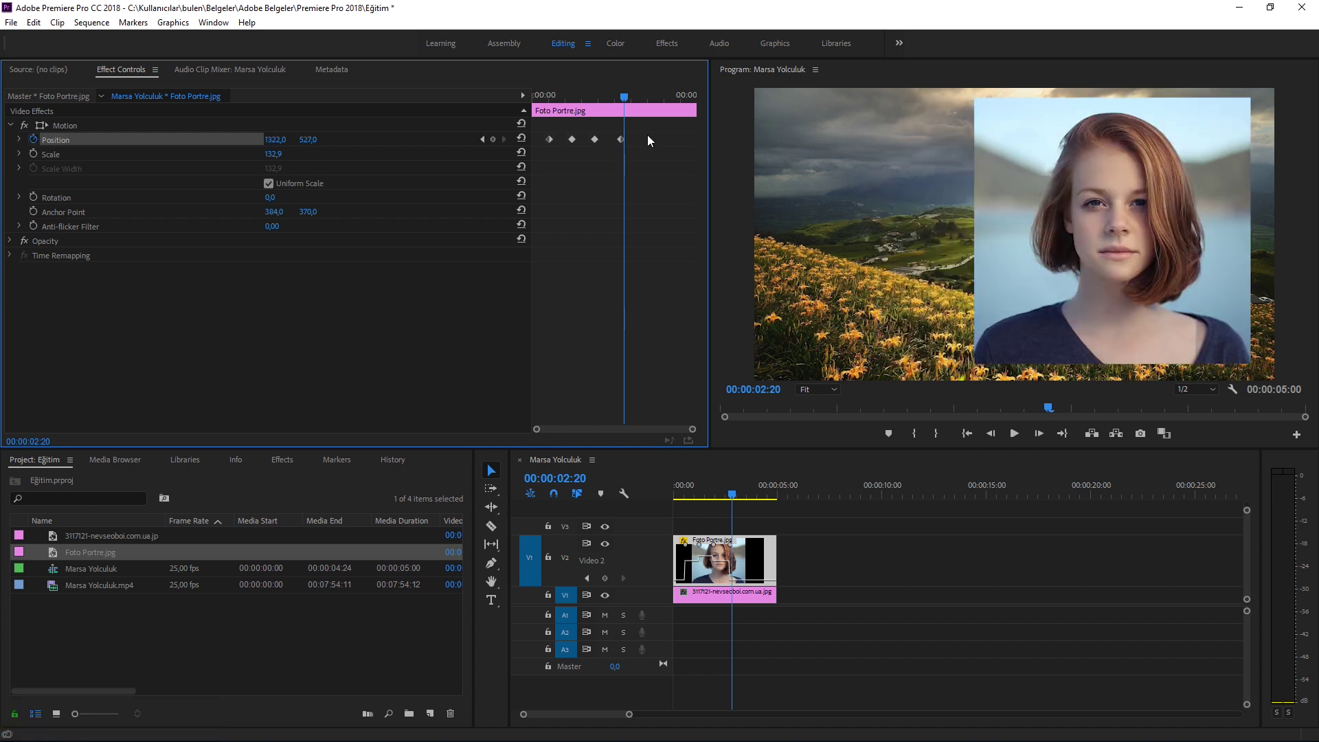
- Copy the last three Position keyframes and paste them at 00:00:03:08
drag(639, 133, 569, 149)
right_click(570, 142)
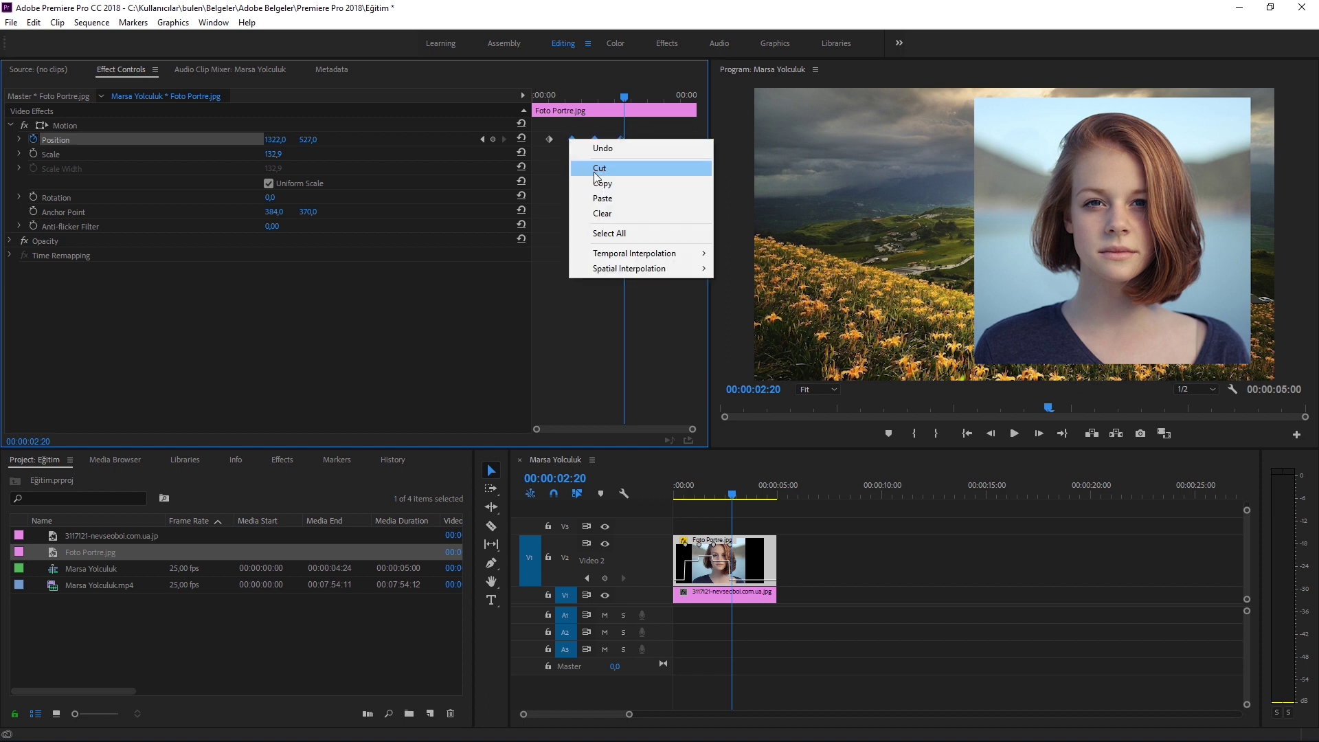
click(639, 146)
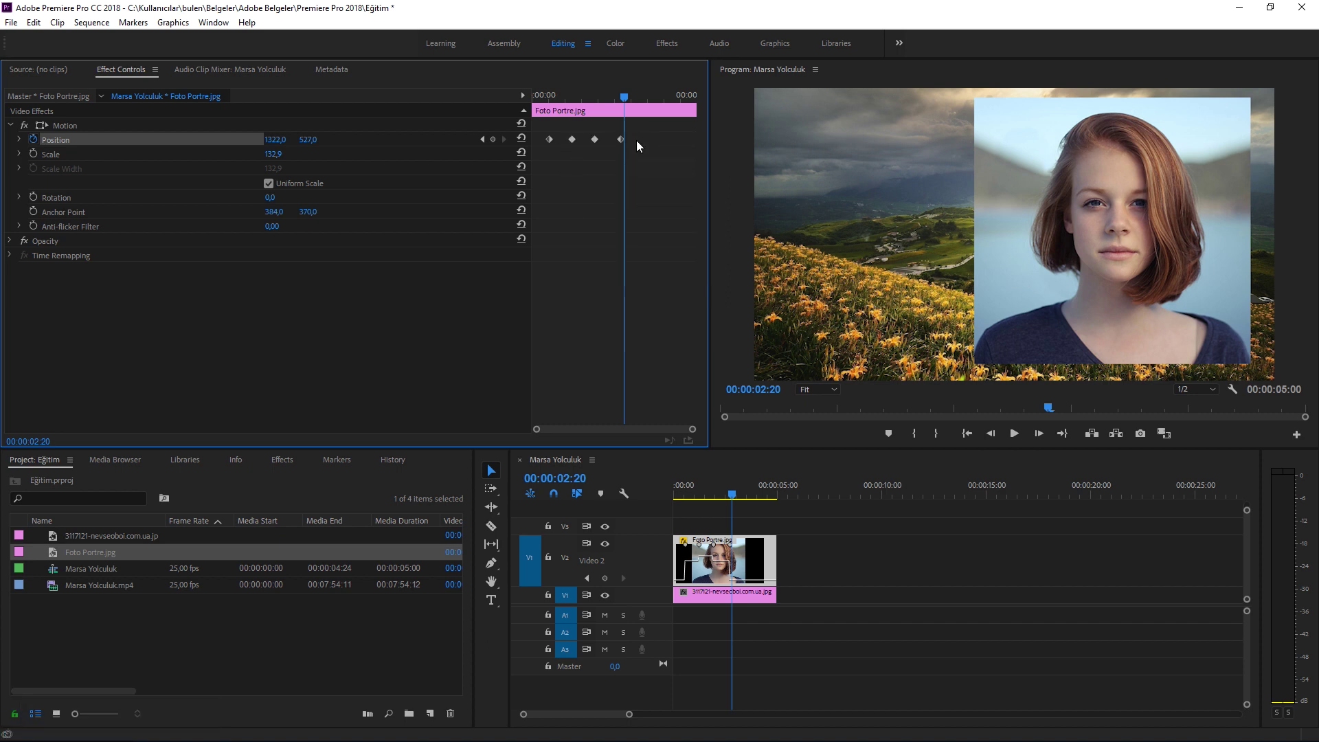
drag(639, 142, 562, 149)
drag(632, 103, 640, 105)
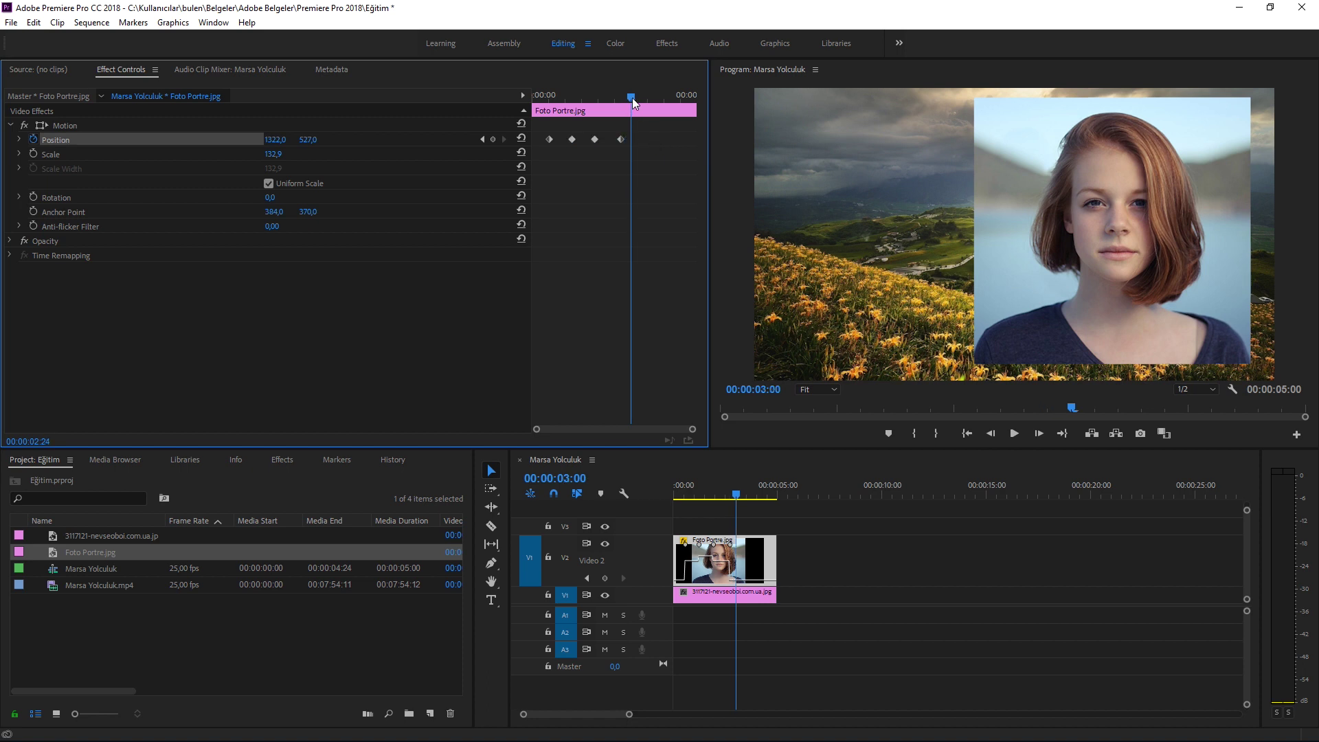
key(ctrl+v)
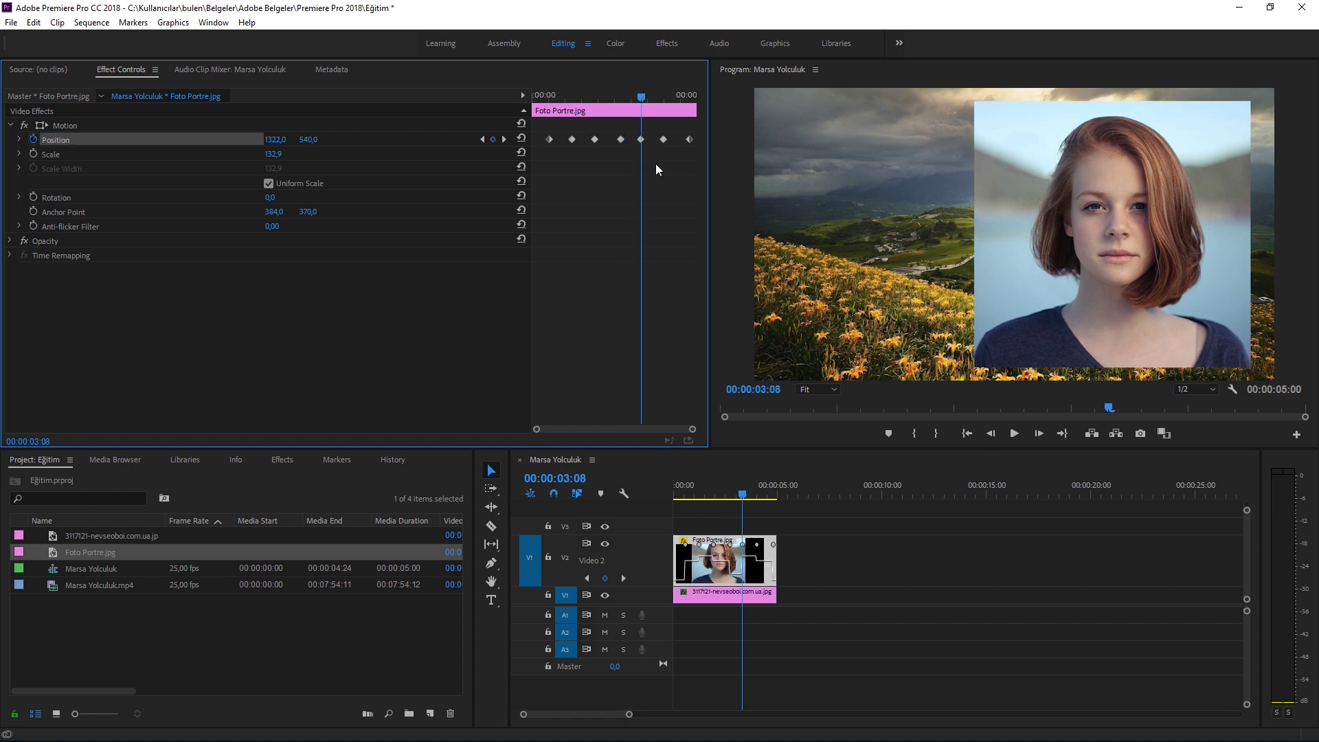
key(ctrl+v)
- Delete all Position keyframes through the warning, then undo to bring them back
key(Delete)
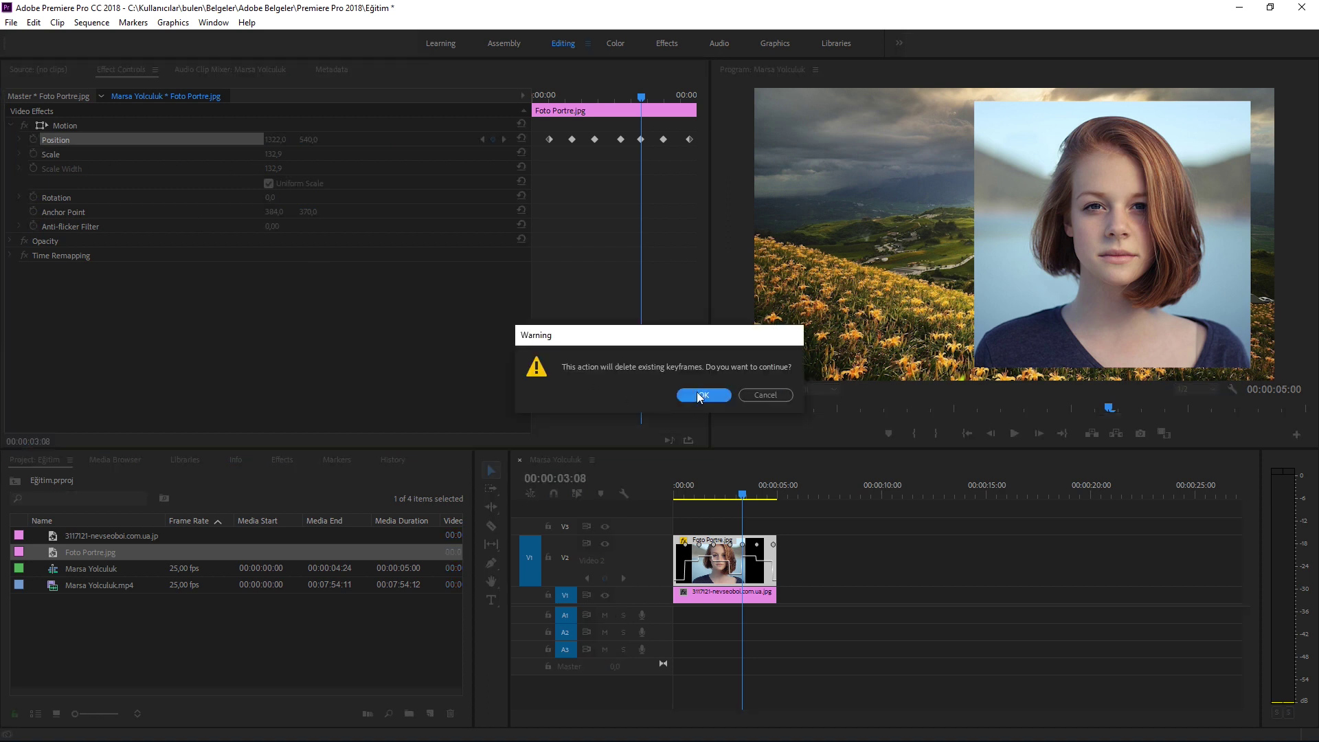
key(Return)
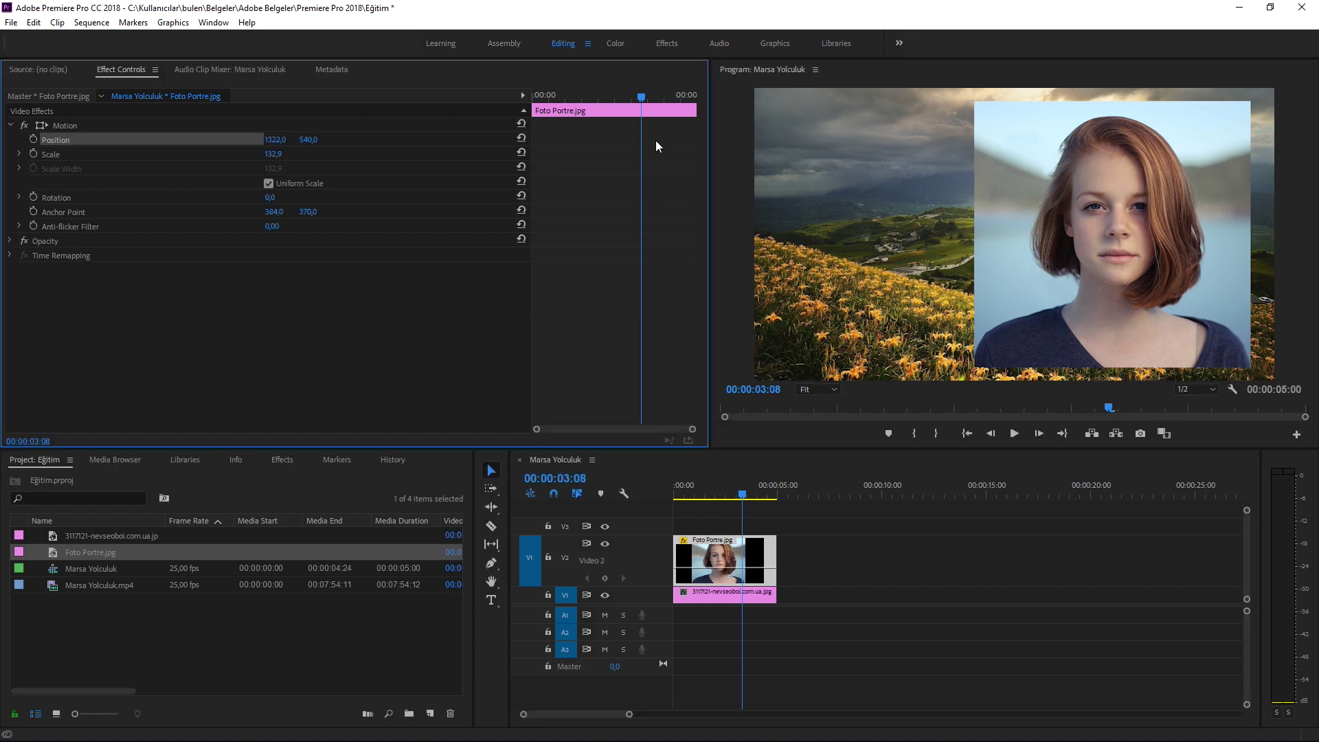
drag(643, 100, 592, 112)
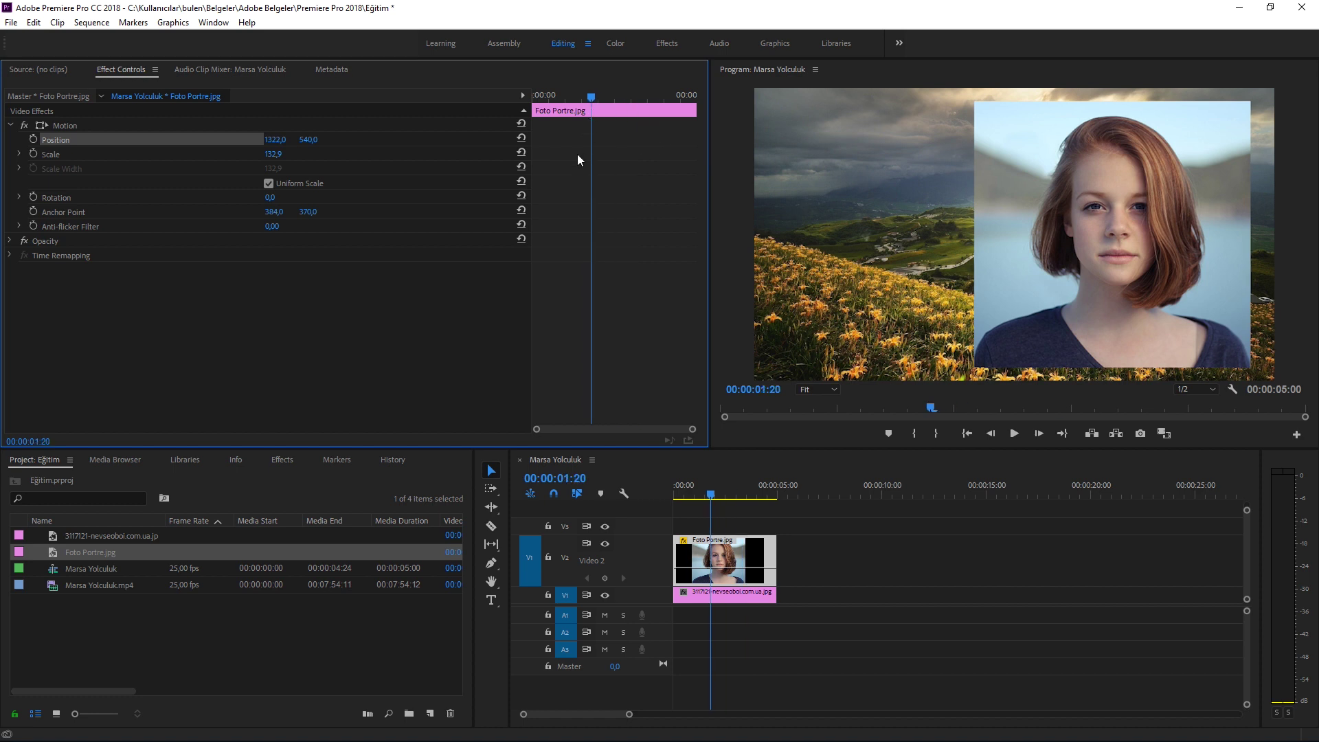
key(ctrl+z)
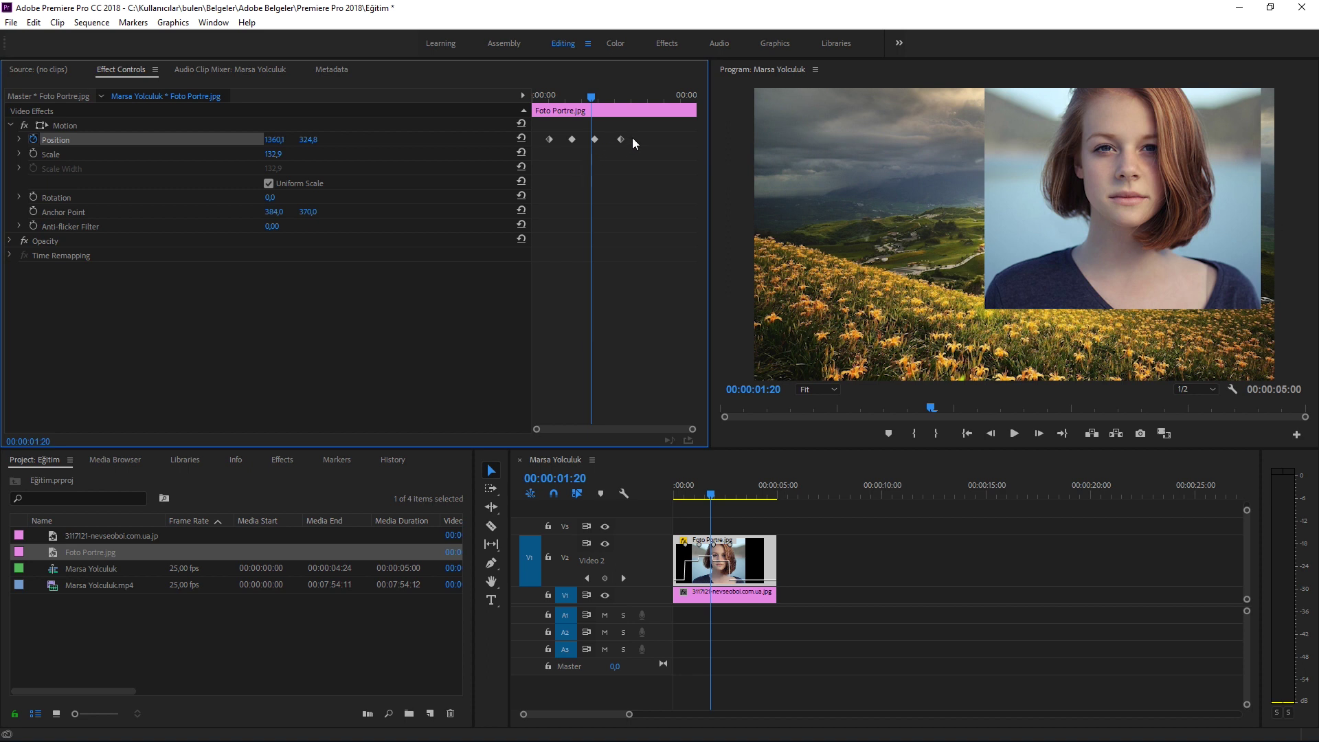
- Drag the third and fourth Position keyframes later in time and play back the motion
mouse_move(632, 134)
mouse_down()
mouse_move(576, 146)
mouse_move(646, 143)
mouse_move(561, 140)
mouse_move(550, 101)
mouse_move(570, 144)
mouse_move(607, 140)
mouse_up()
drag(574, 97, 555, 98)
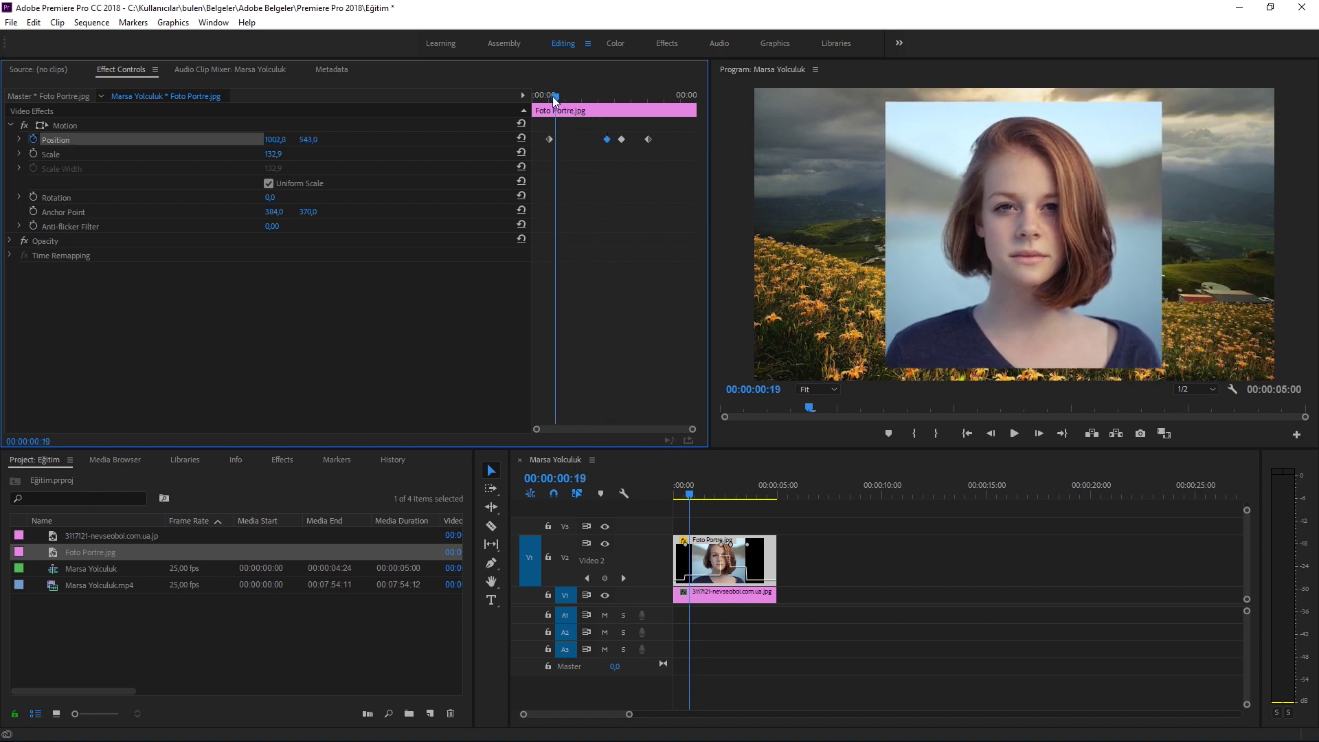
key(space)
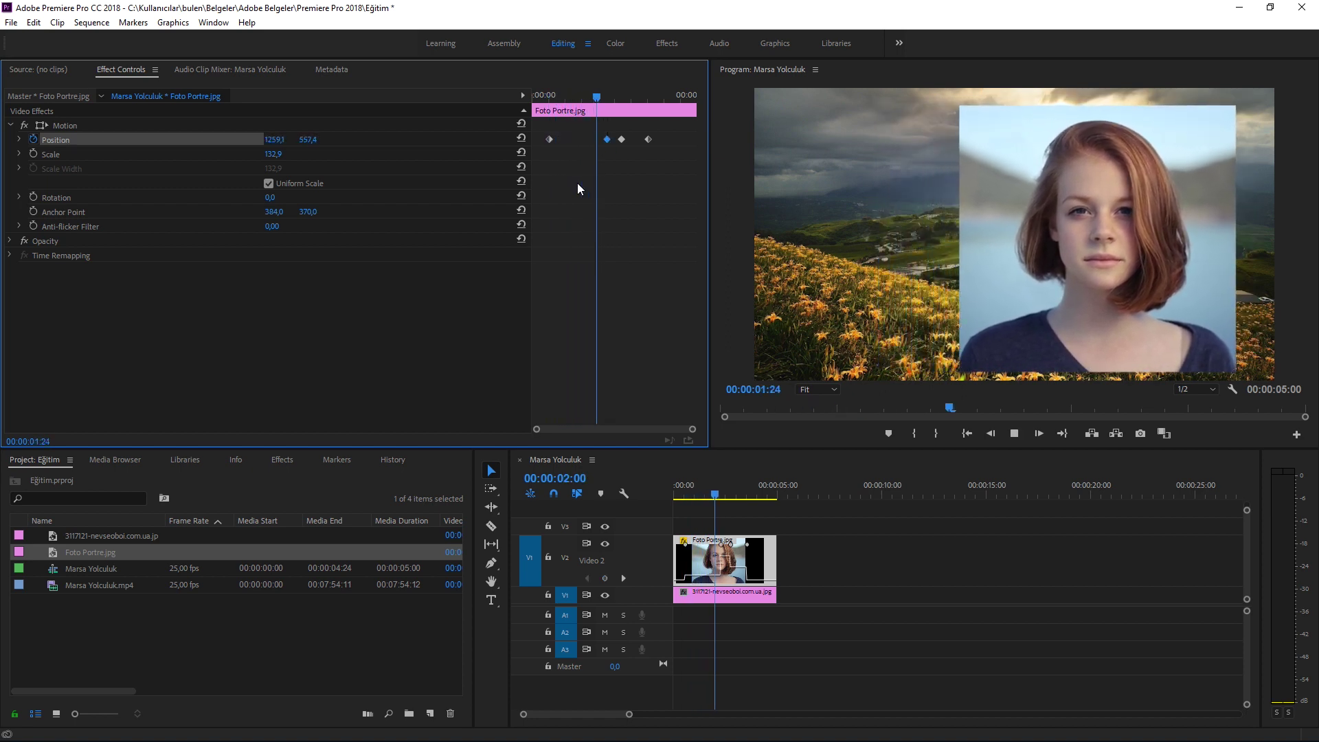
key(space)
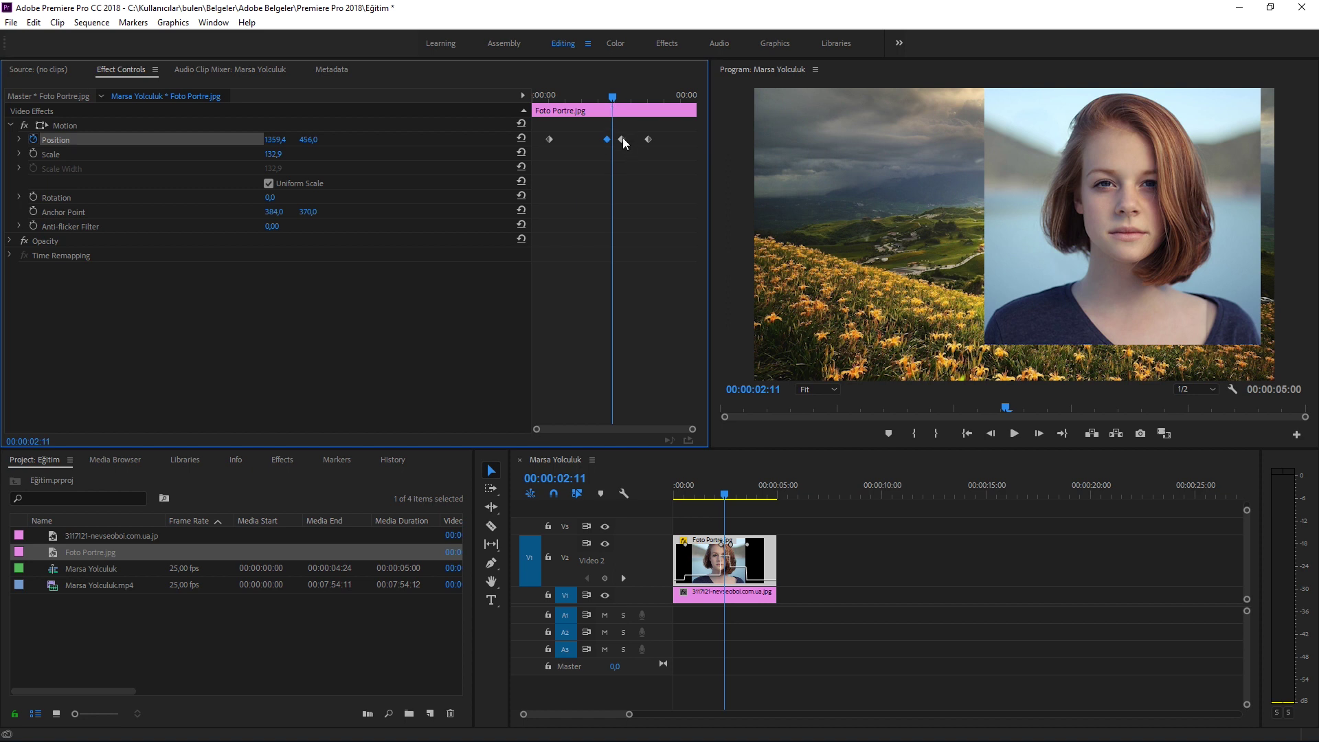
- Set the middle Position keyframe to Ease In and soften its velocity curve in the expanded graph
right_click(608, 142)
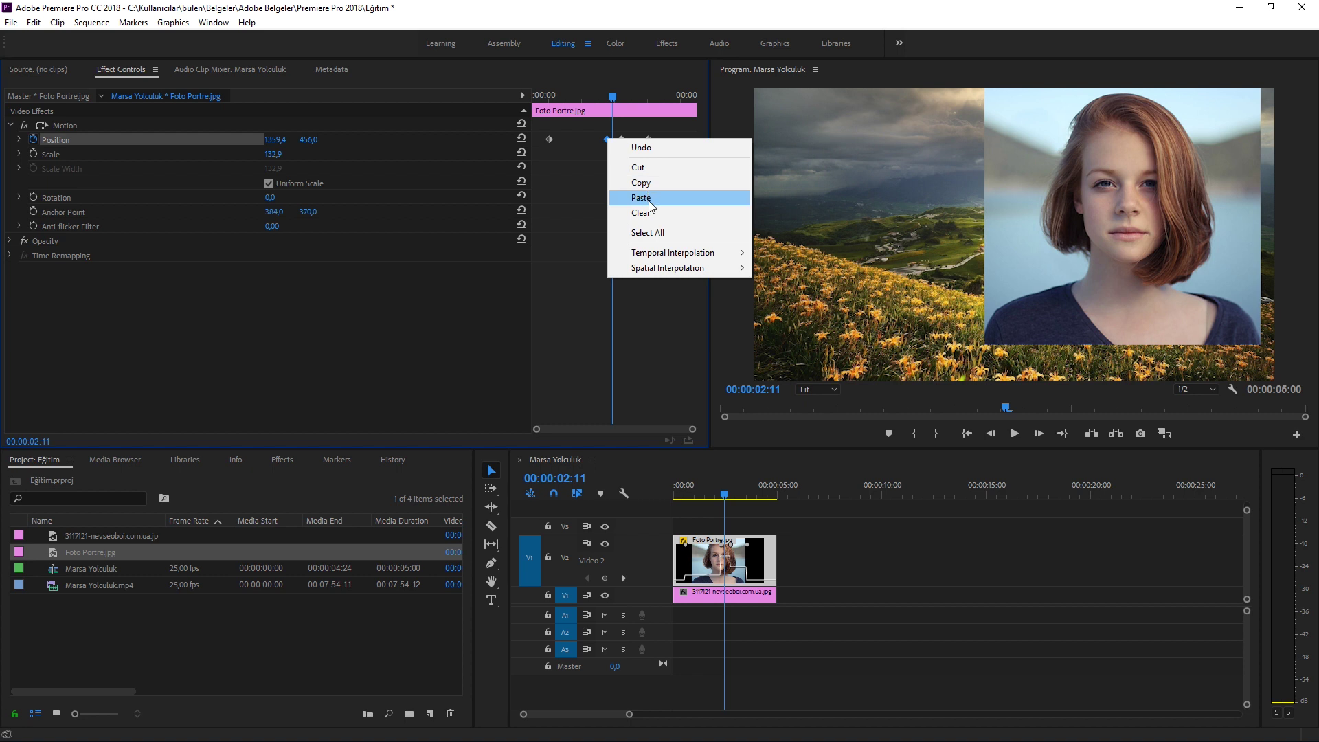
mouse_move(694, 255)
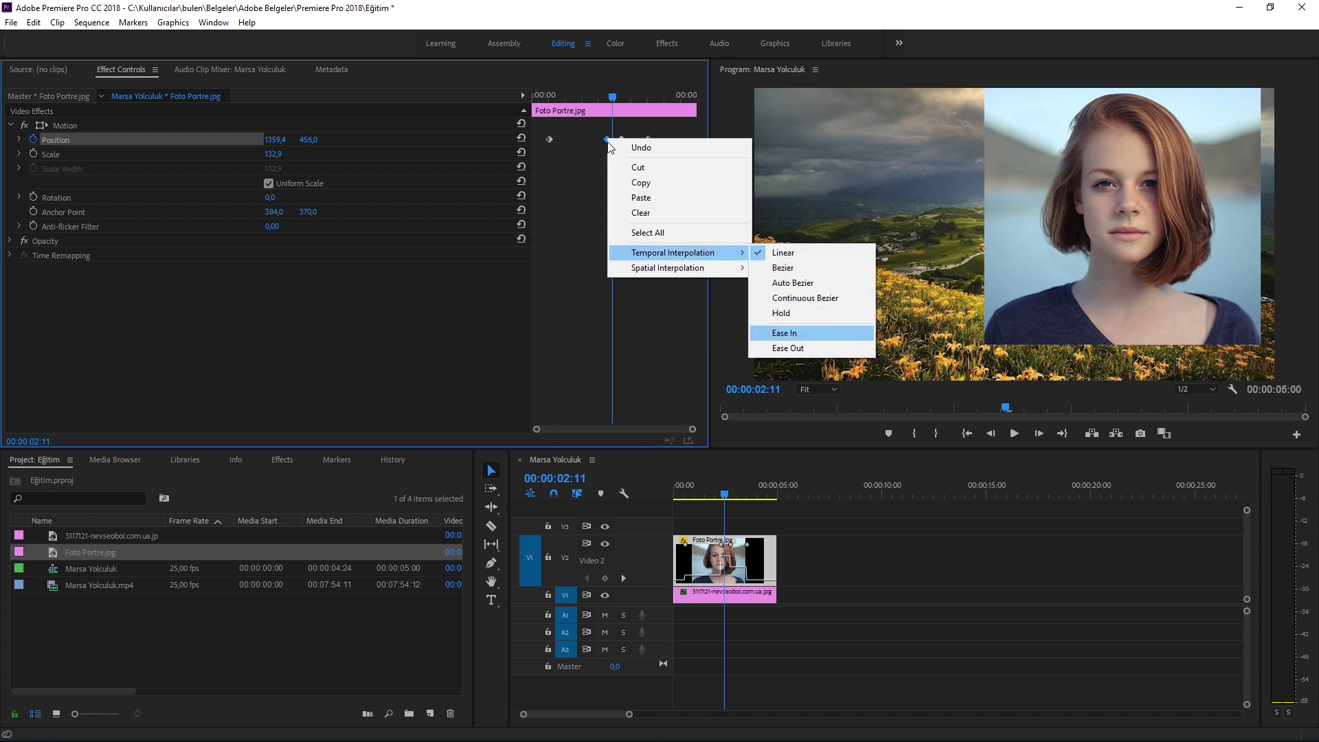
key(Return)
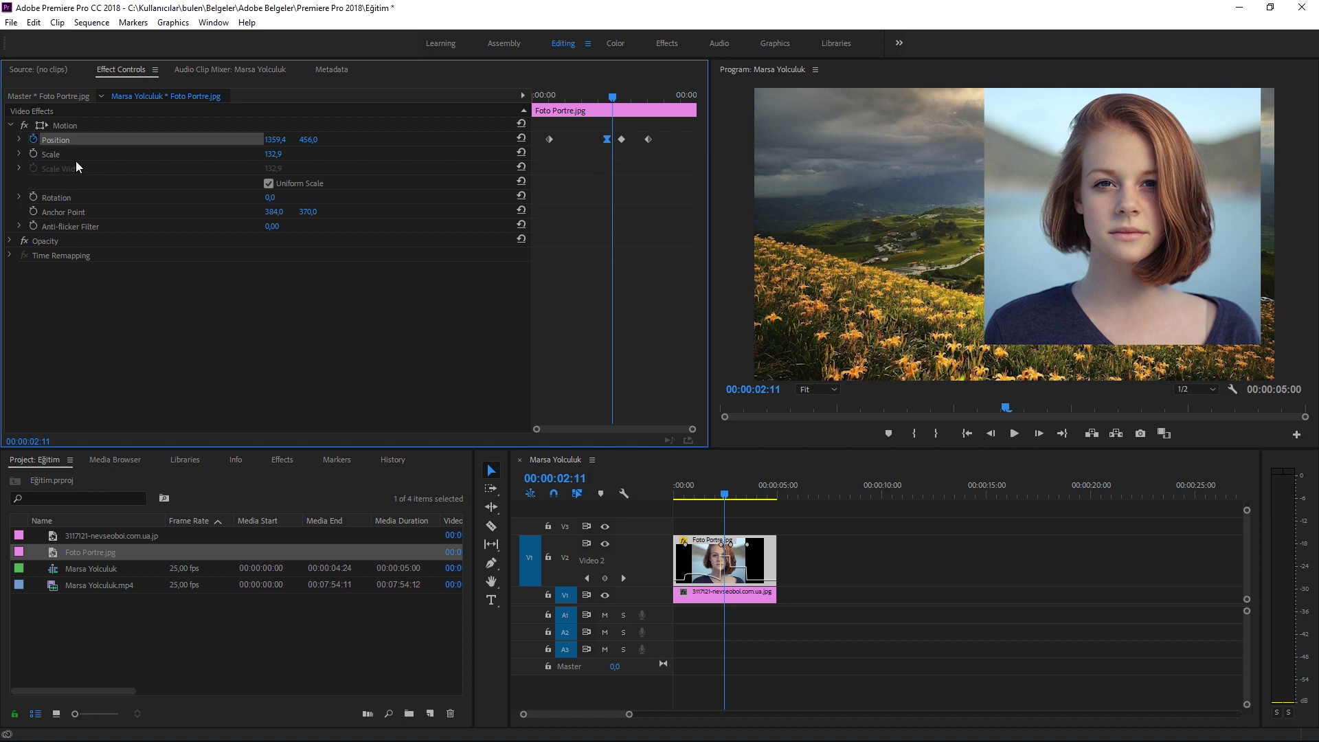
click(19, 140)
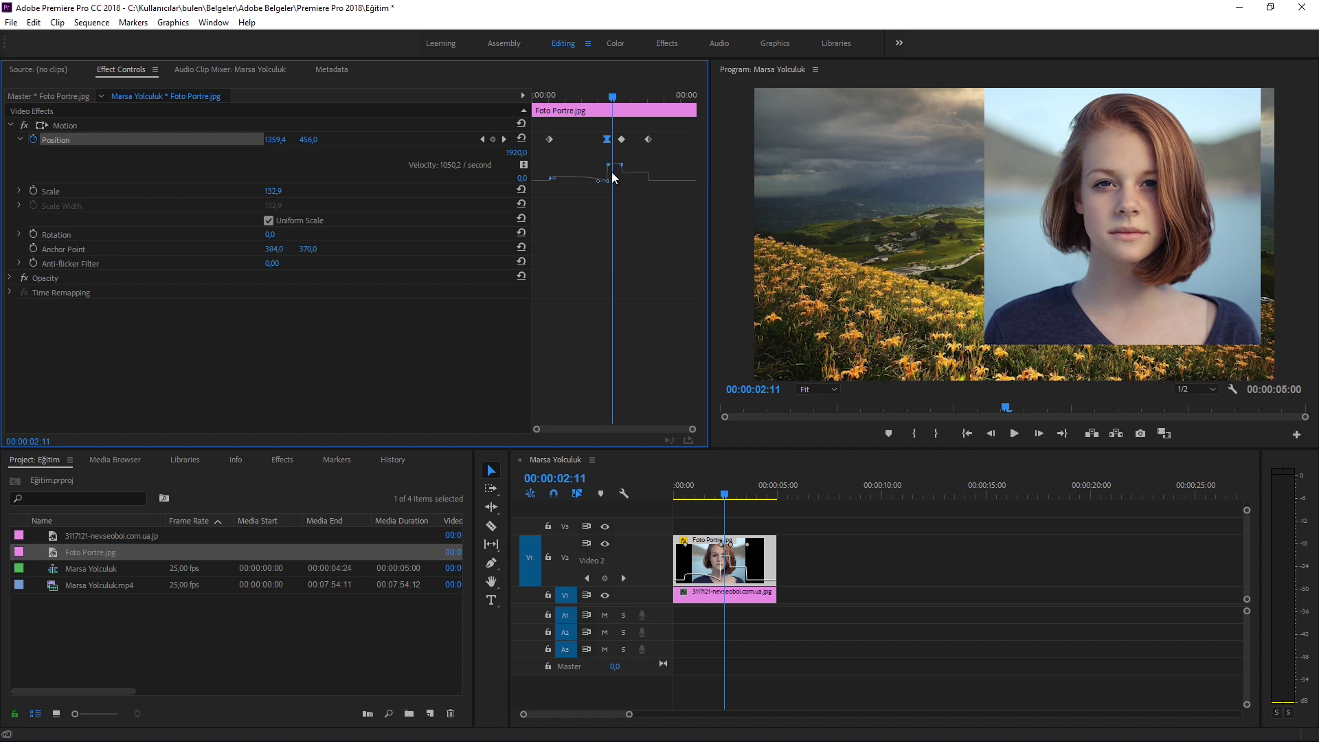
mouse_move(598, 181)
mouse_down()
mouse_move(576, 163)
mouse_move(570, 175)
mouse_move(583, 174)
mouse_up()
mouse_move(613, 100)
mouse_down()
mouse_move(589, 99)
mouse_move(616, 109)
mouse_move(555, 115)
mouse_up()
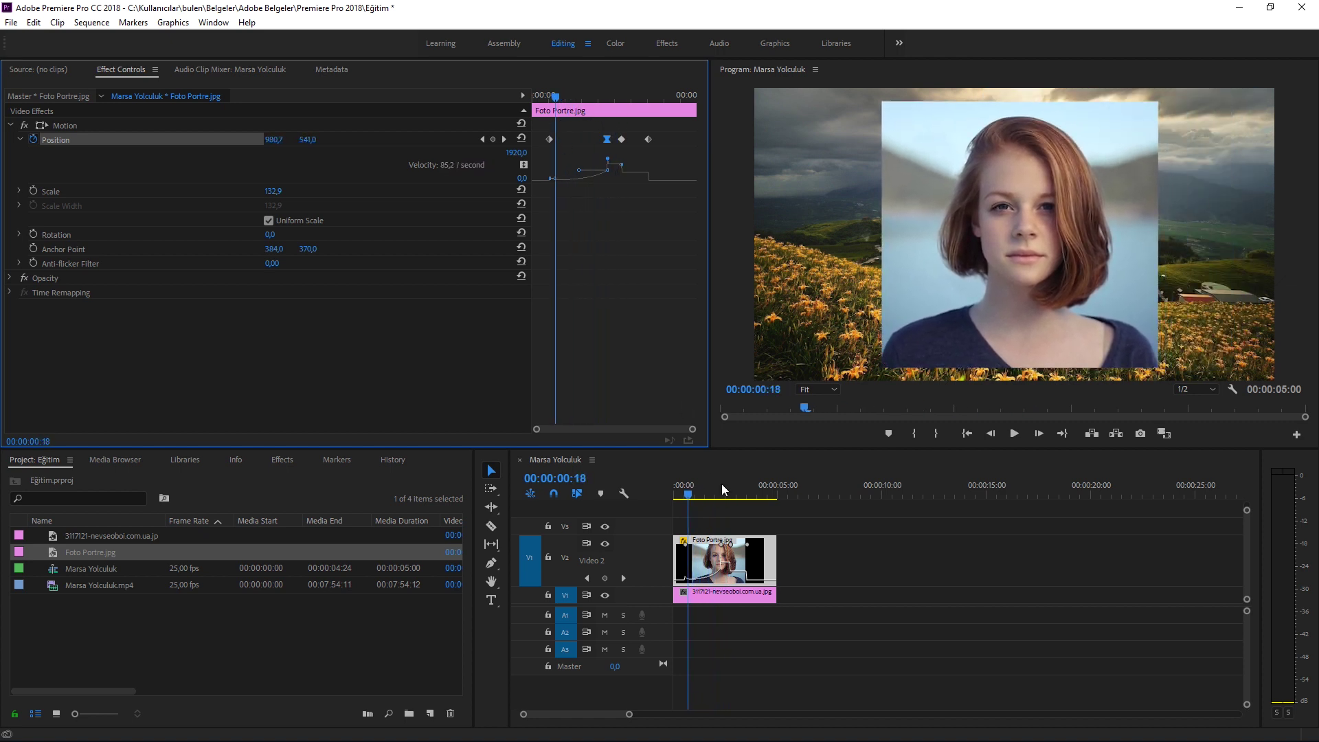
click(746, 557)
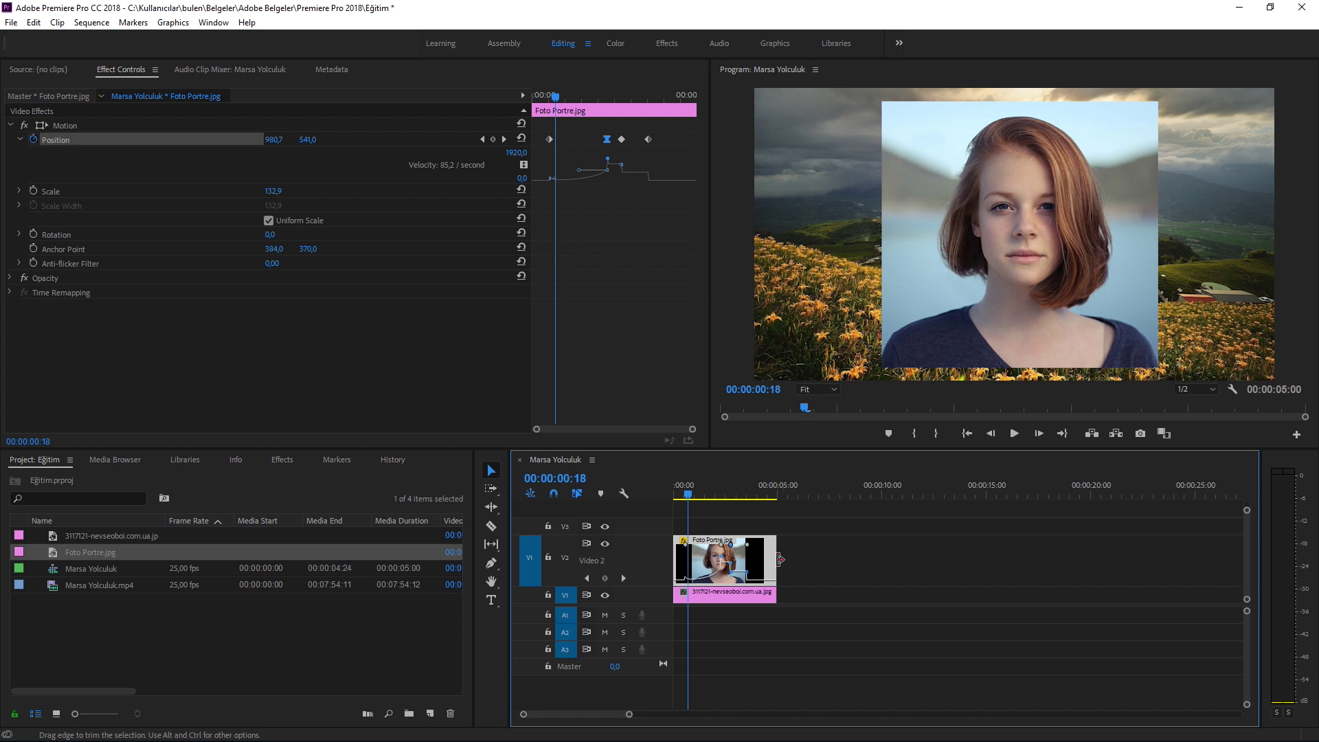
- Switch the V2 portrait clip to display its Opacity > Opacity keyframe line
right_click(752, 563)
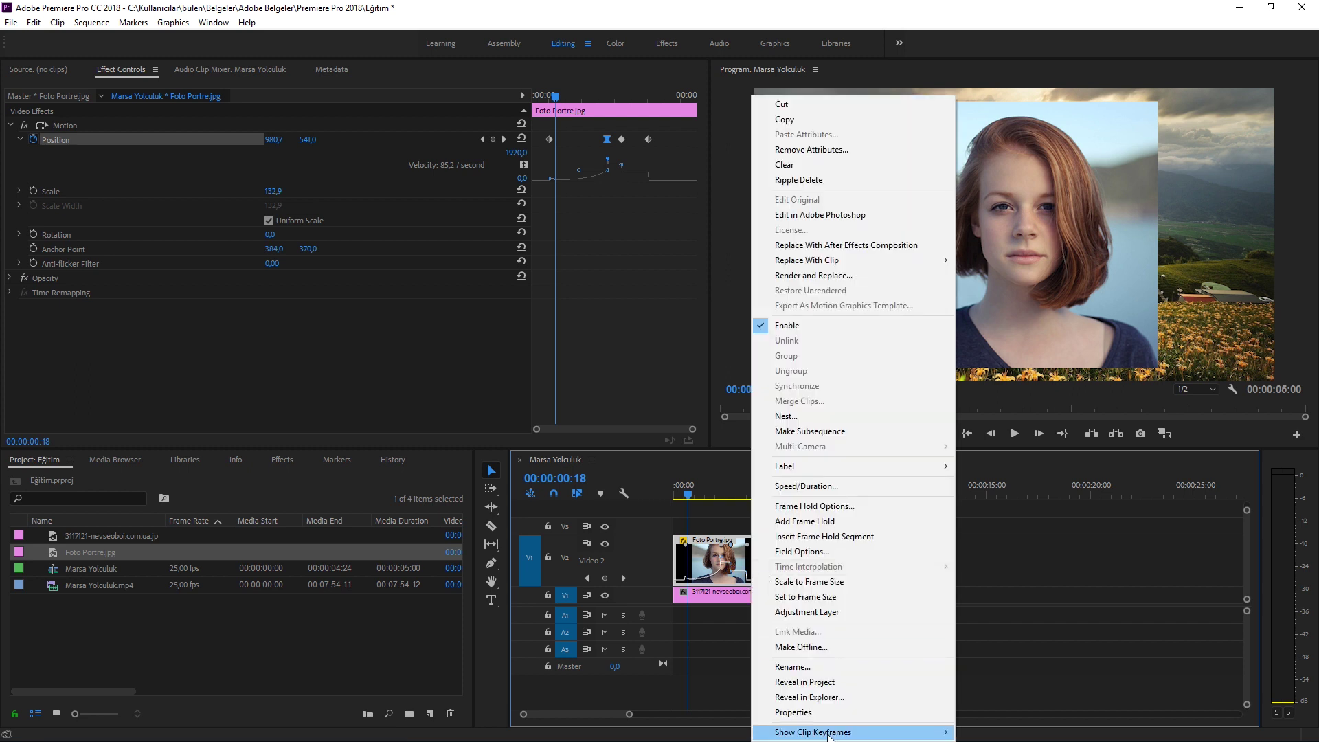
mouse_move(936, 737)
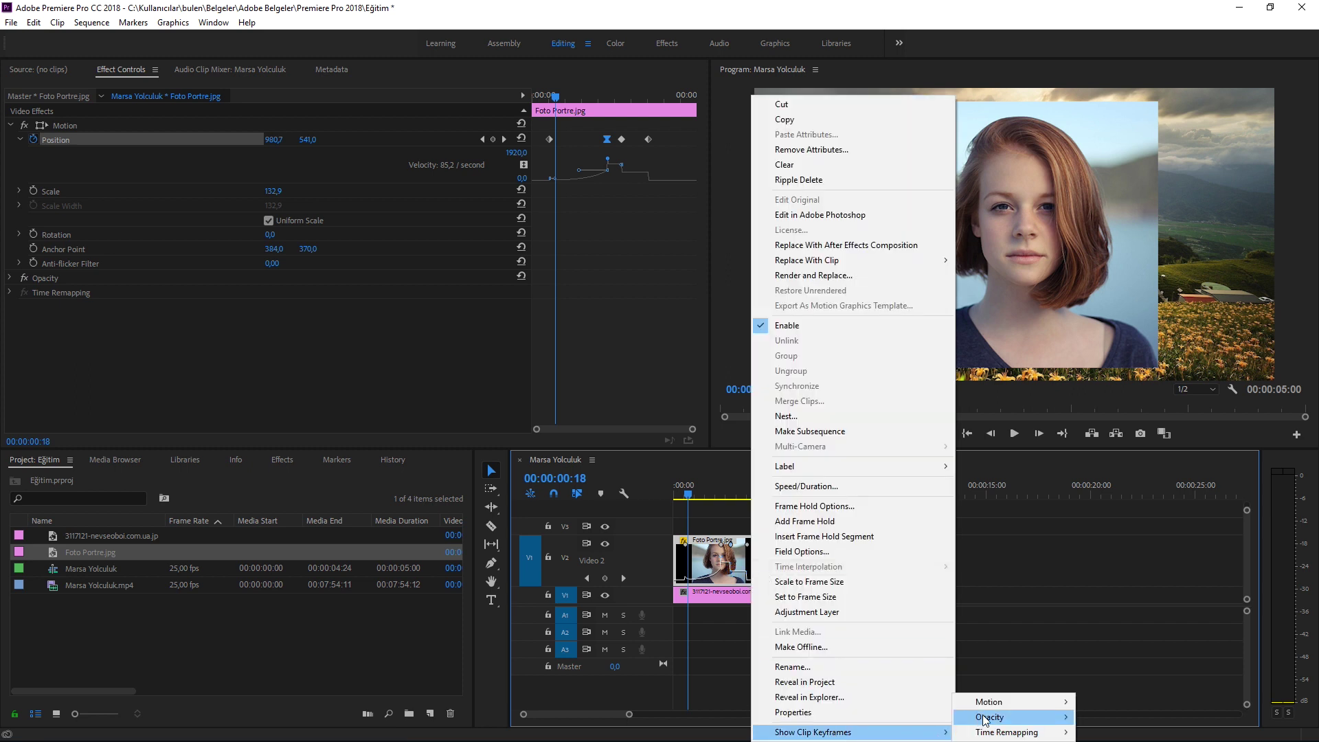
mouse_move(1034, 718)
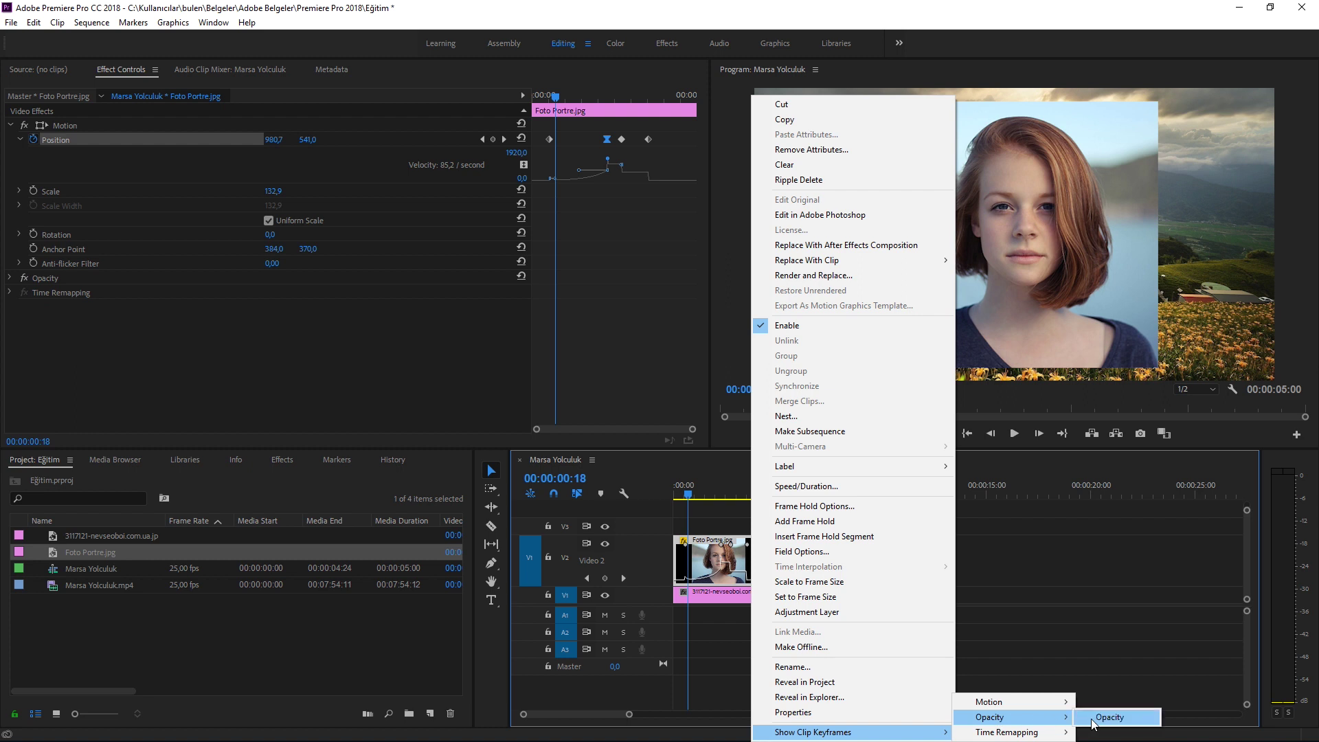
click(1093, 718)
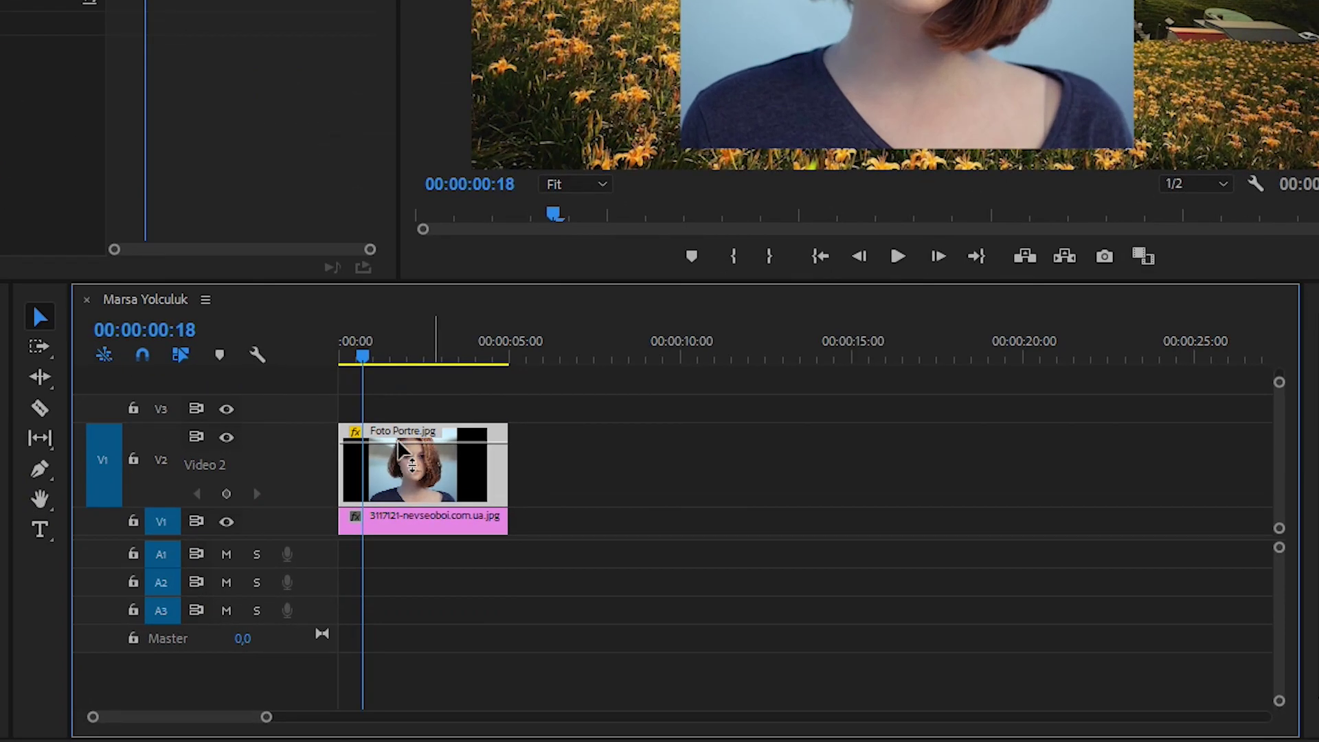
- Add three keyframes along the portrait clip's opacity line
click(40, 469)
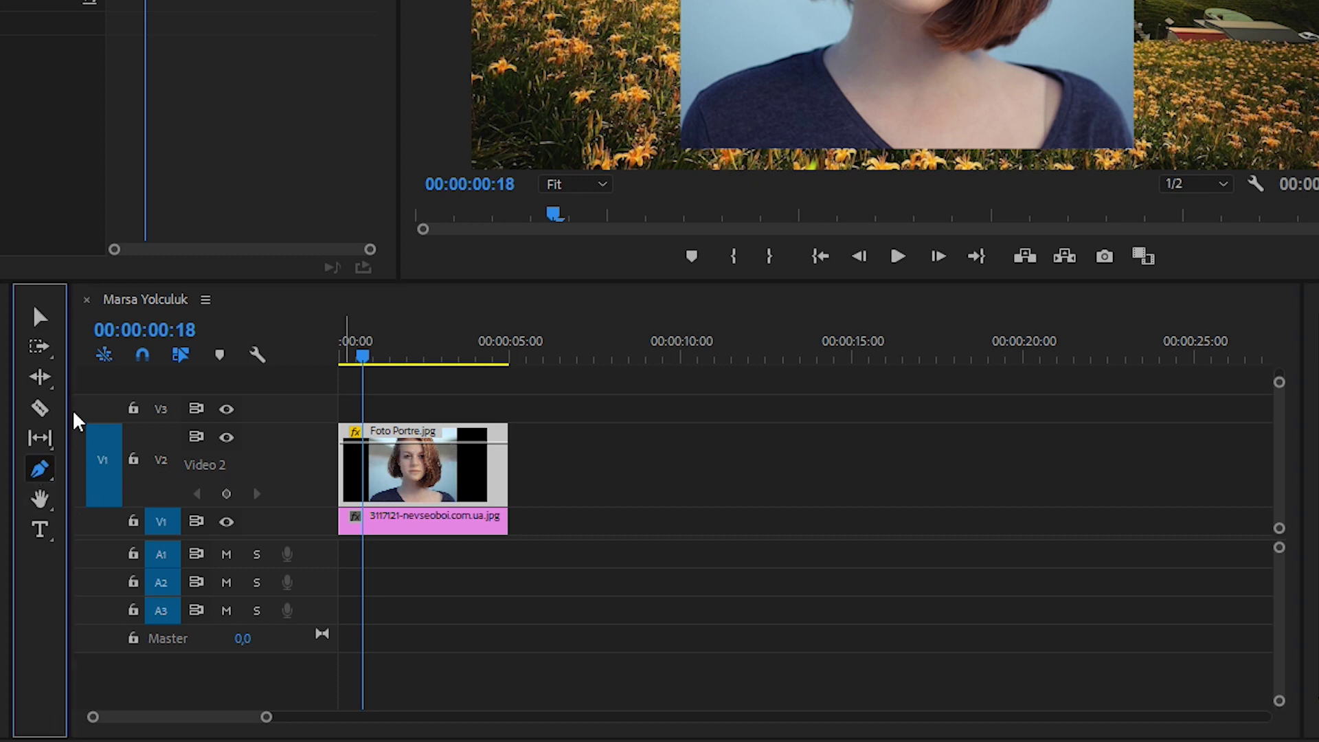
click(39, 322)
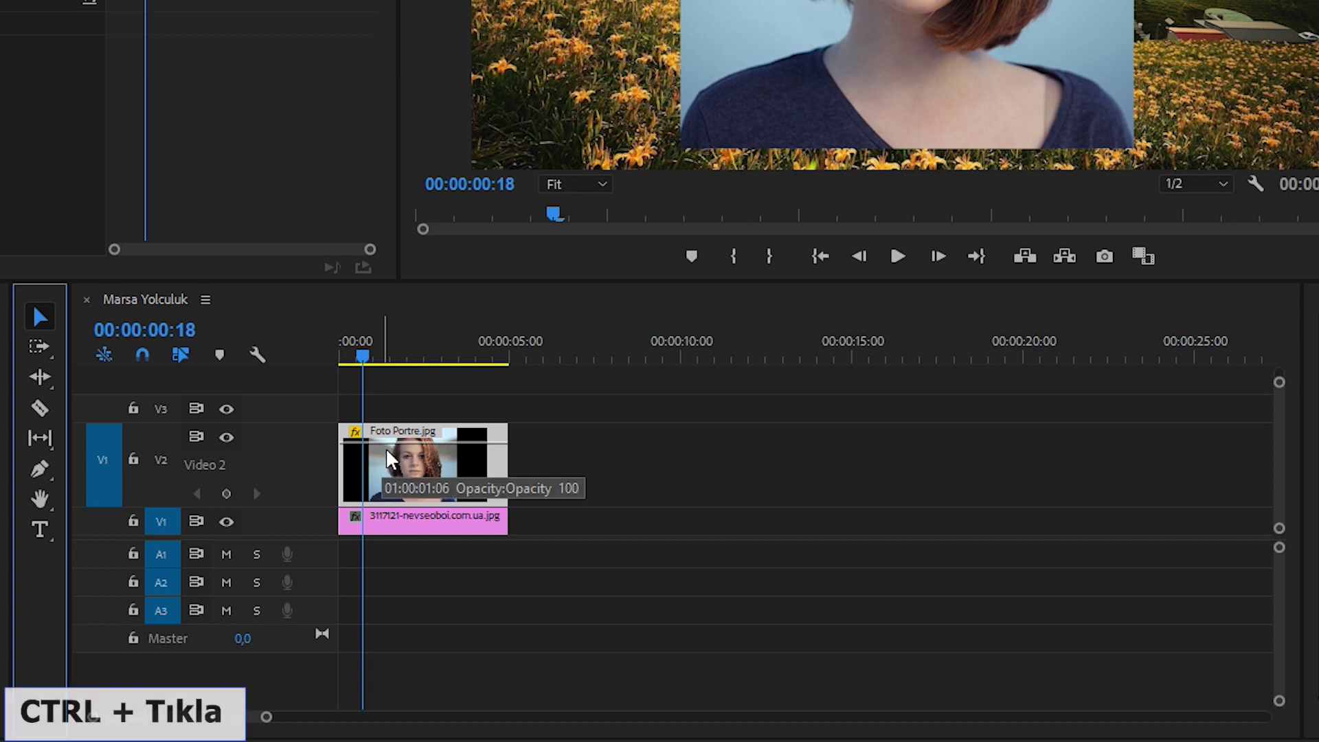
ctrl+click(382, 443)
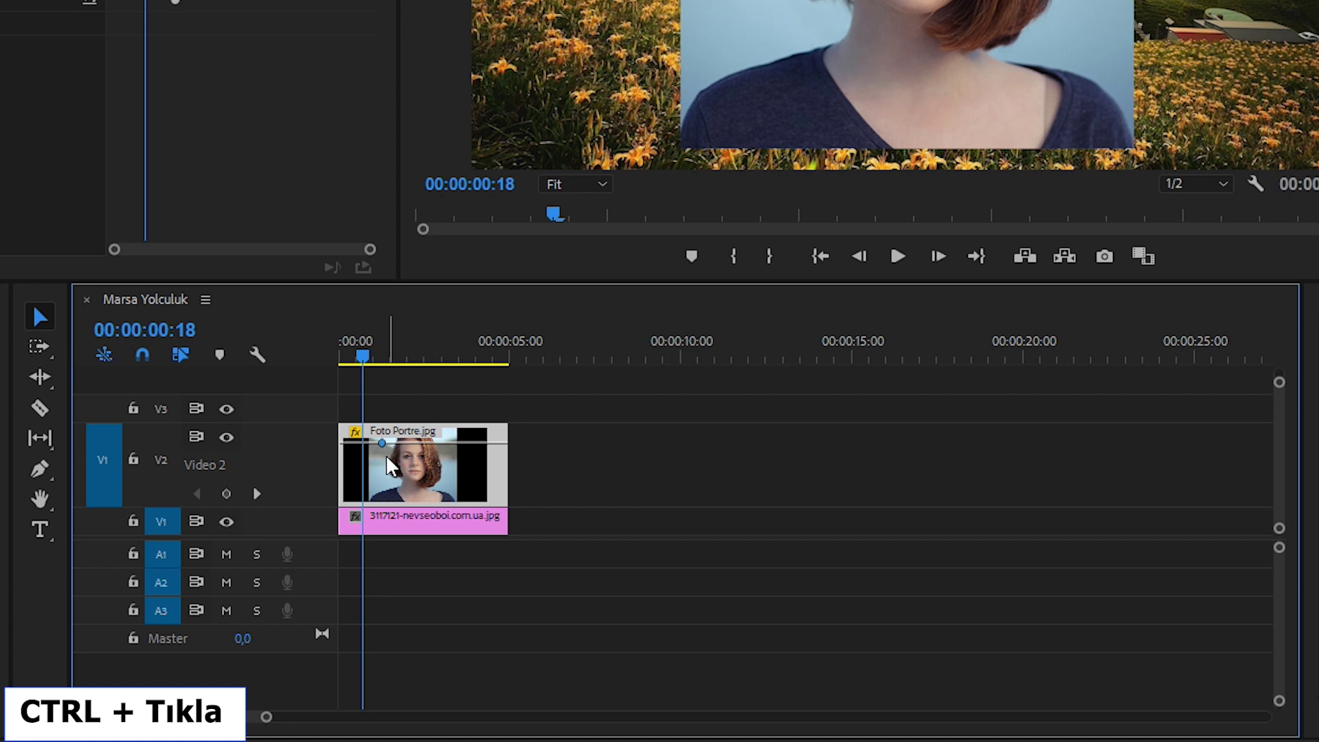
ctrl+click(405, 443)
ctrl+click(429, 443)
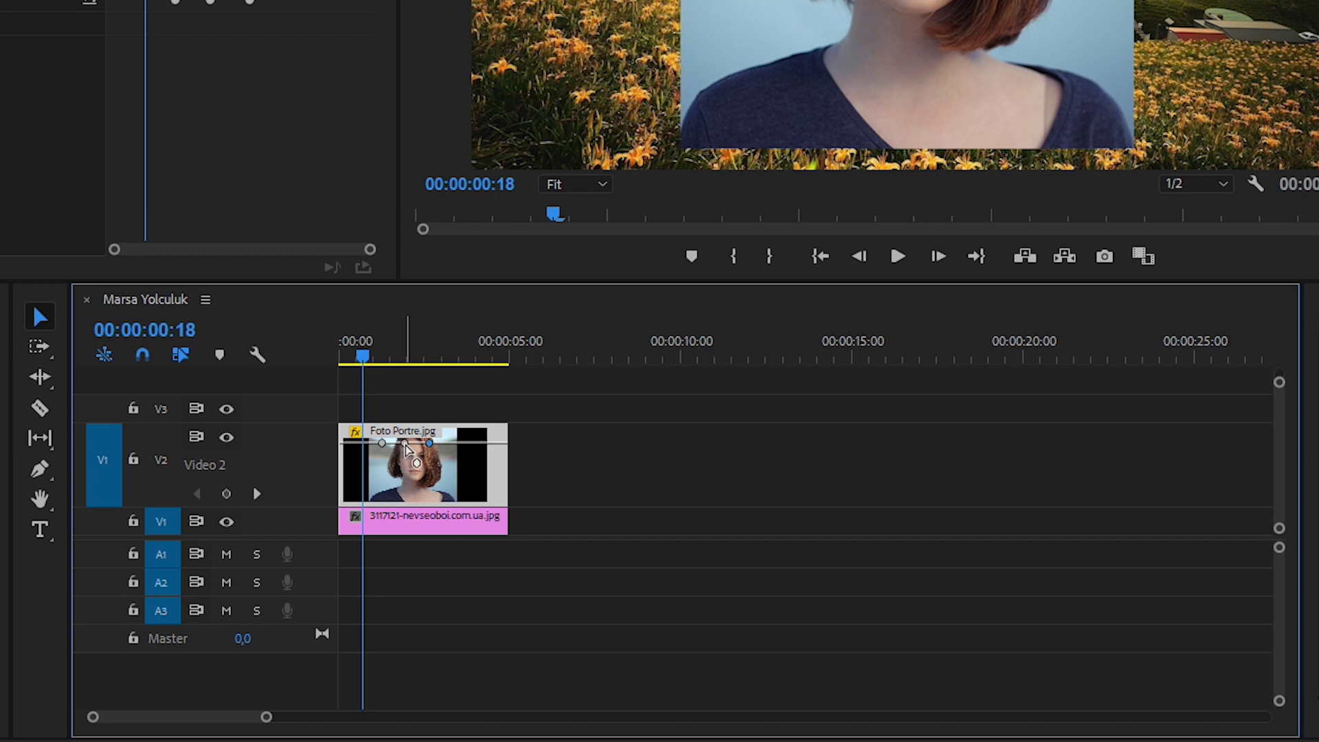
- Pull the middle opacity keyframe at 00:00:01:23 down to 12.87
drag(406, 446, 407, 448)
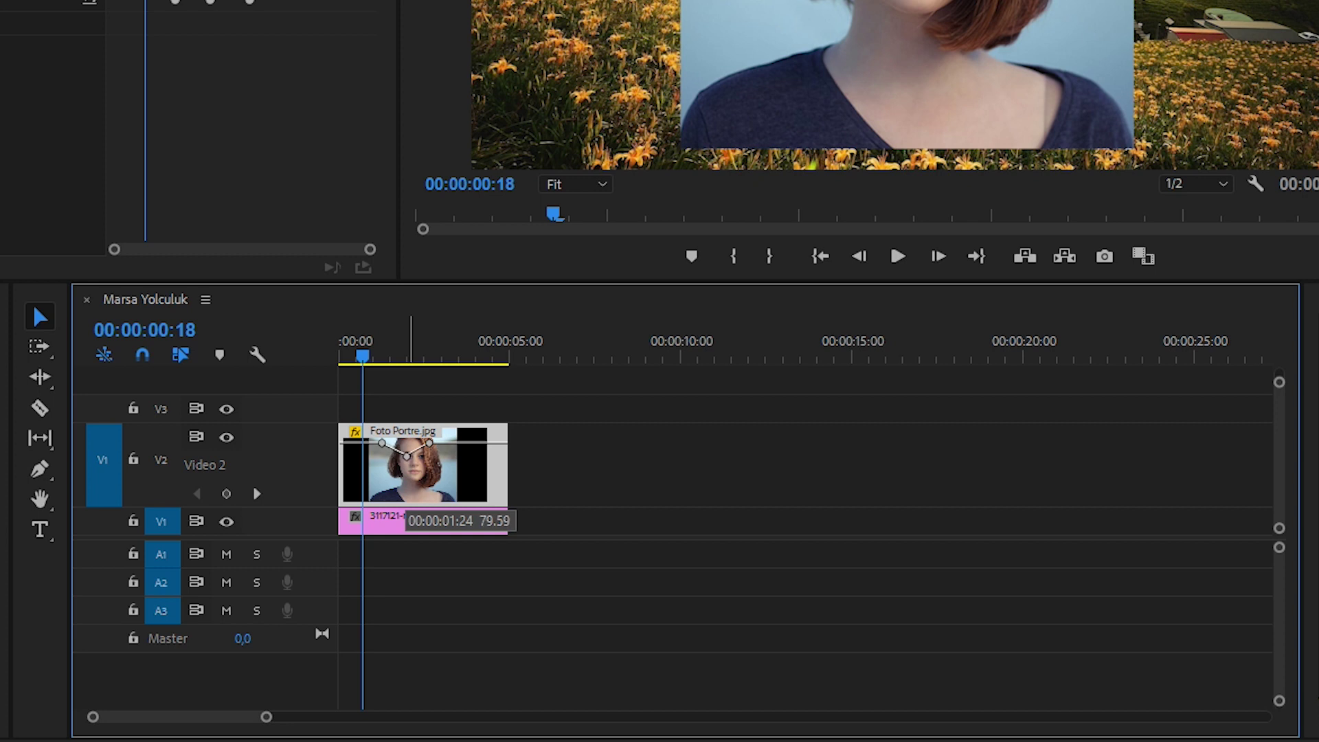
mouse_move(407, 447)
mouse_down()
mouse_move(385, 473)
mouse_move(406, 459)
mouse_up()
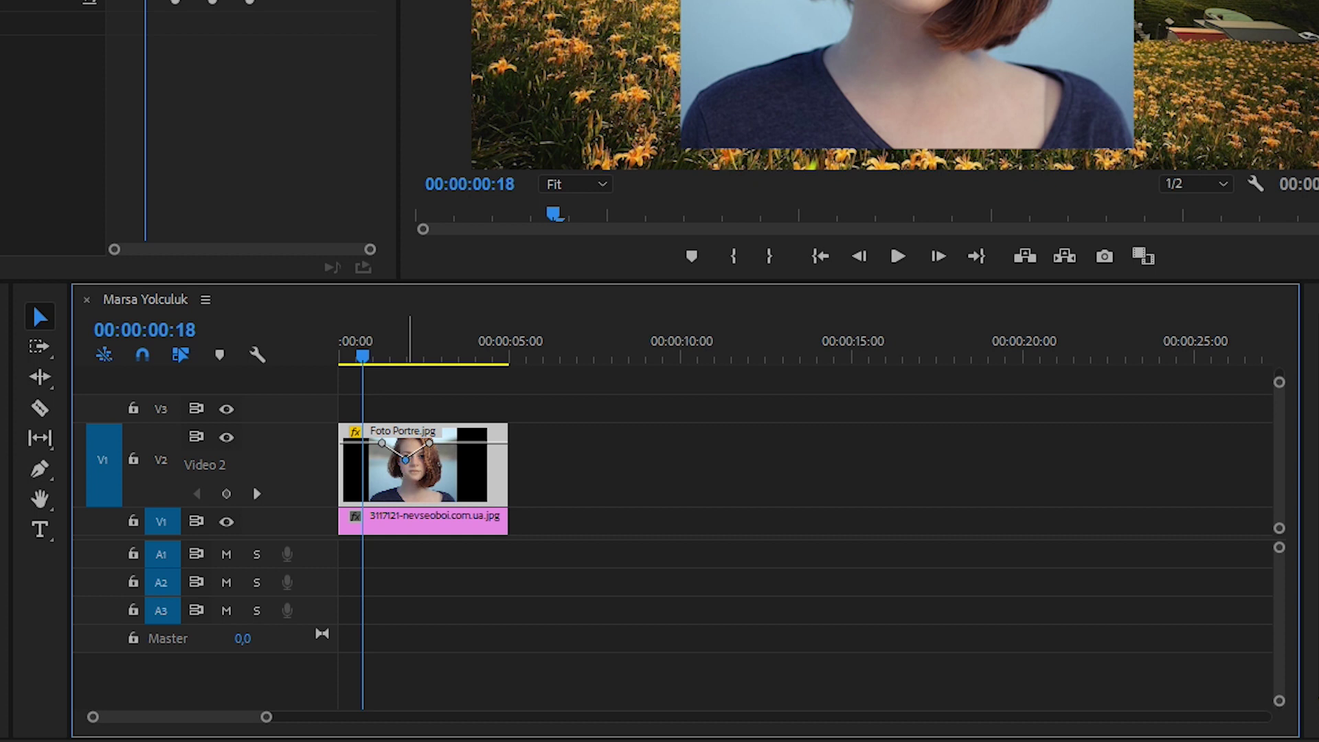
drag(406, 459, 406, 448)
drag(406, 448, 406, 485)
drag(266, 718, 227, 719)
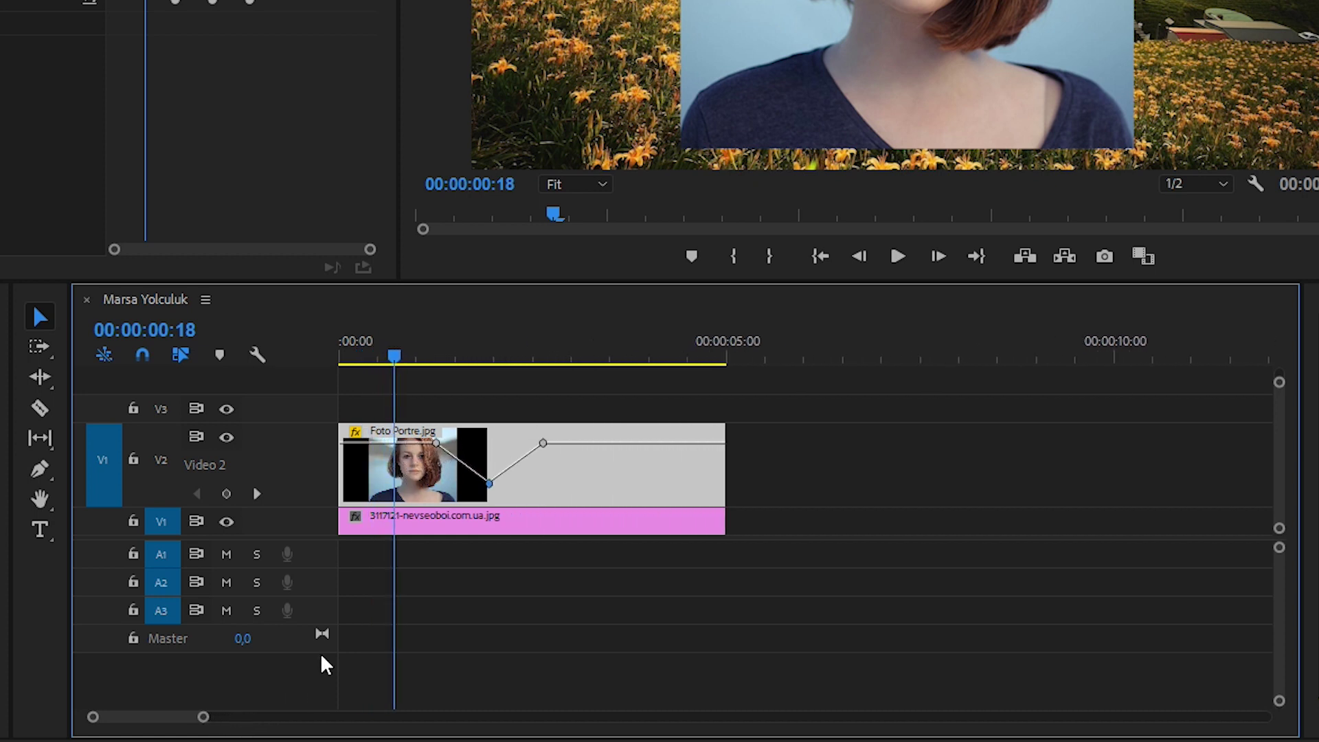
- Move the last opacity keyframe to 00:00:04:03 and add a new keyframe at 100 opacity
mouse_move(401, 366)
mouse_down()
mouse_move(512, 381)
mouse_move(469, 376)
mouse_up()
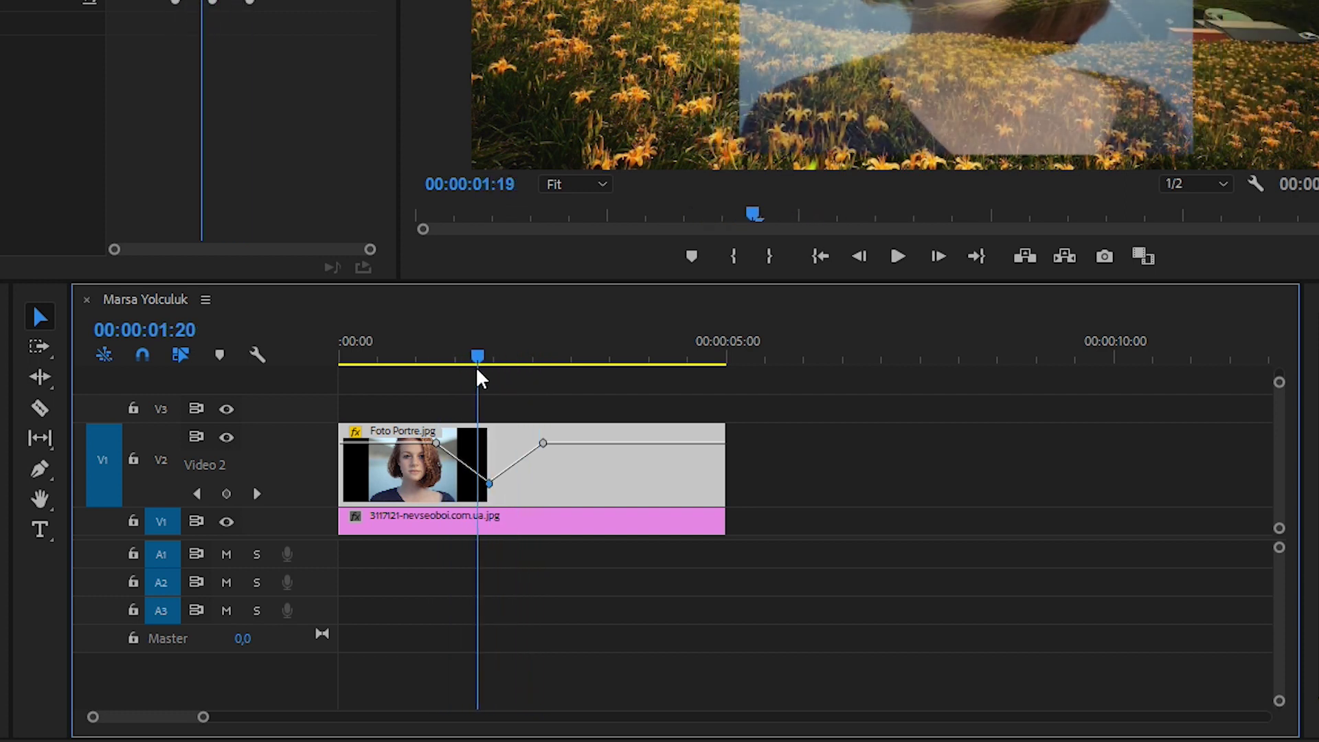
mouse_move(469, 377)
mouse_down()
mouse_move(487, 380)
mouse_move(444, 377)
mouse_up()
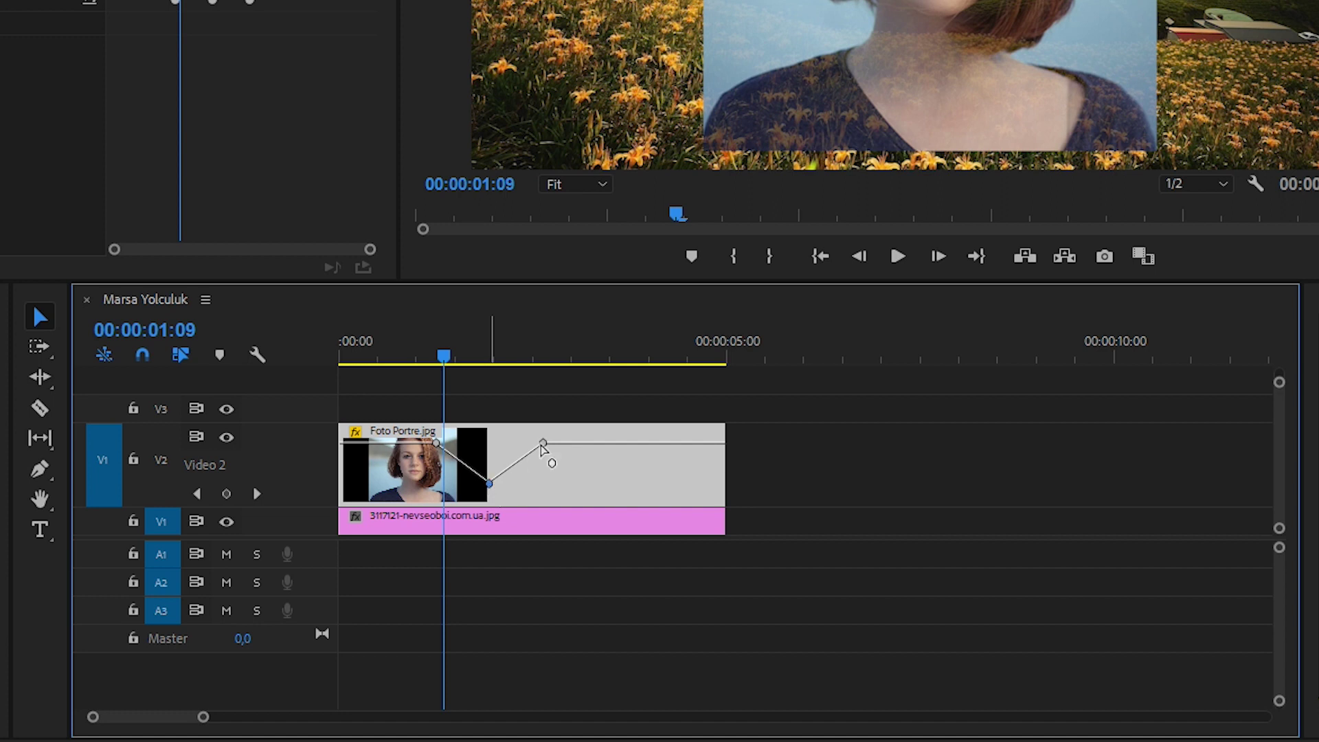
drag(543, 443, 664, 443)
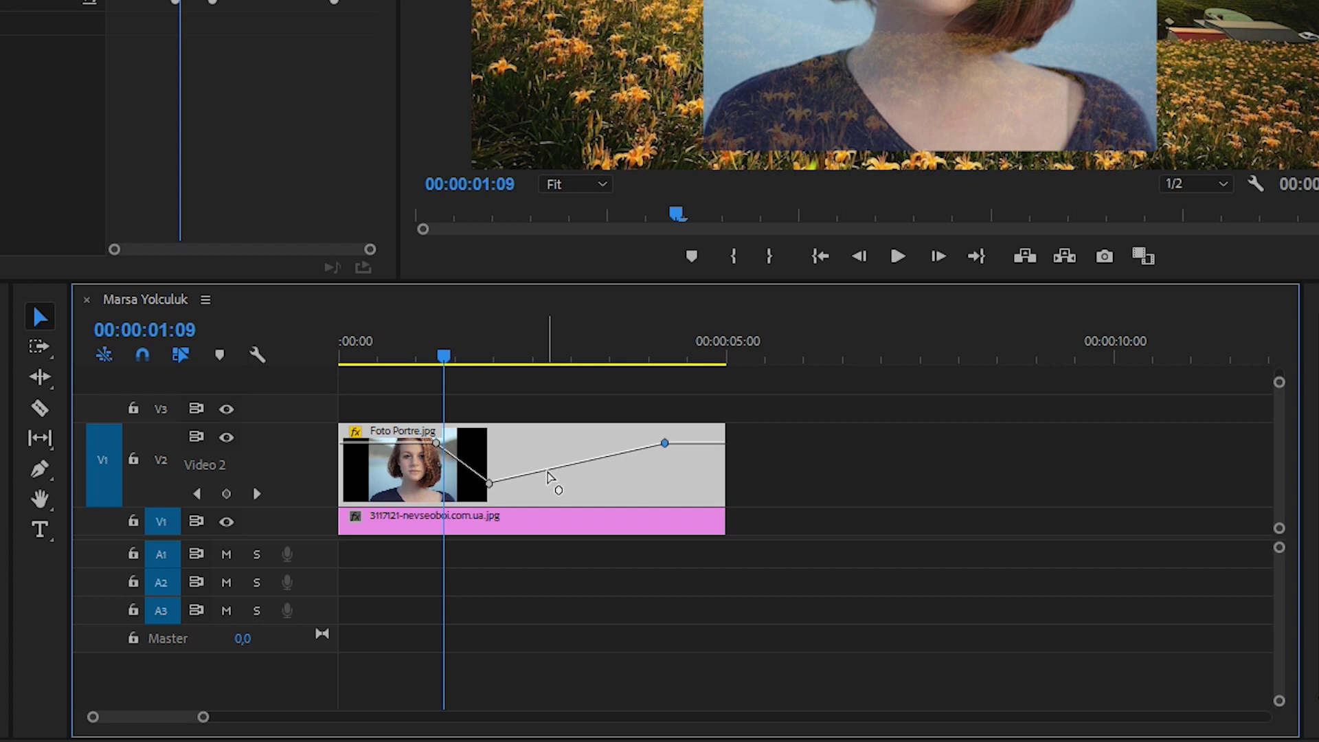
ctrl+click(548, 472)
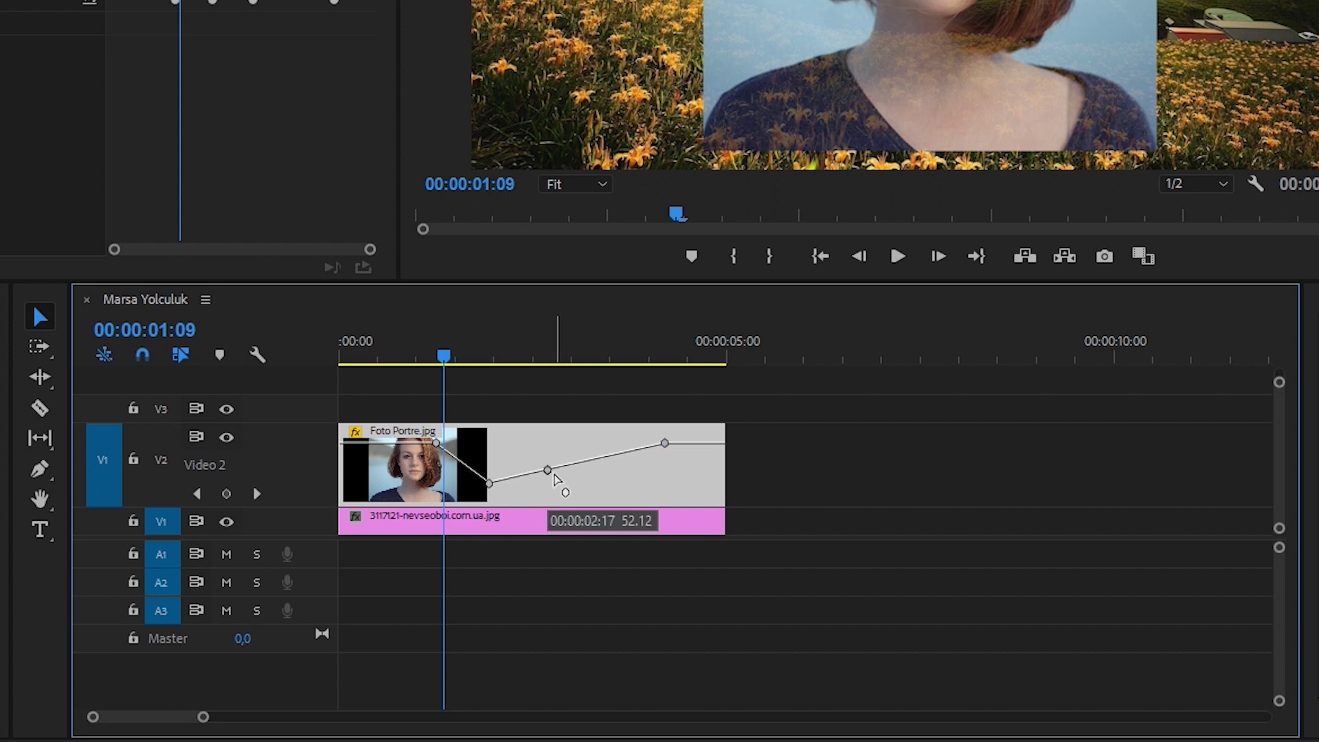
drag(548, 470, 548, 498)
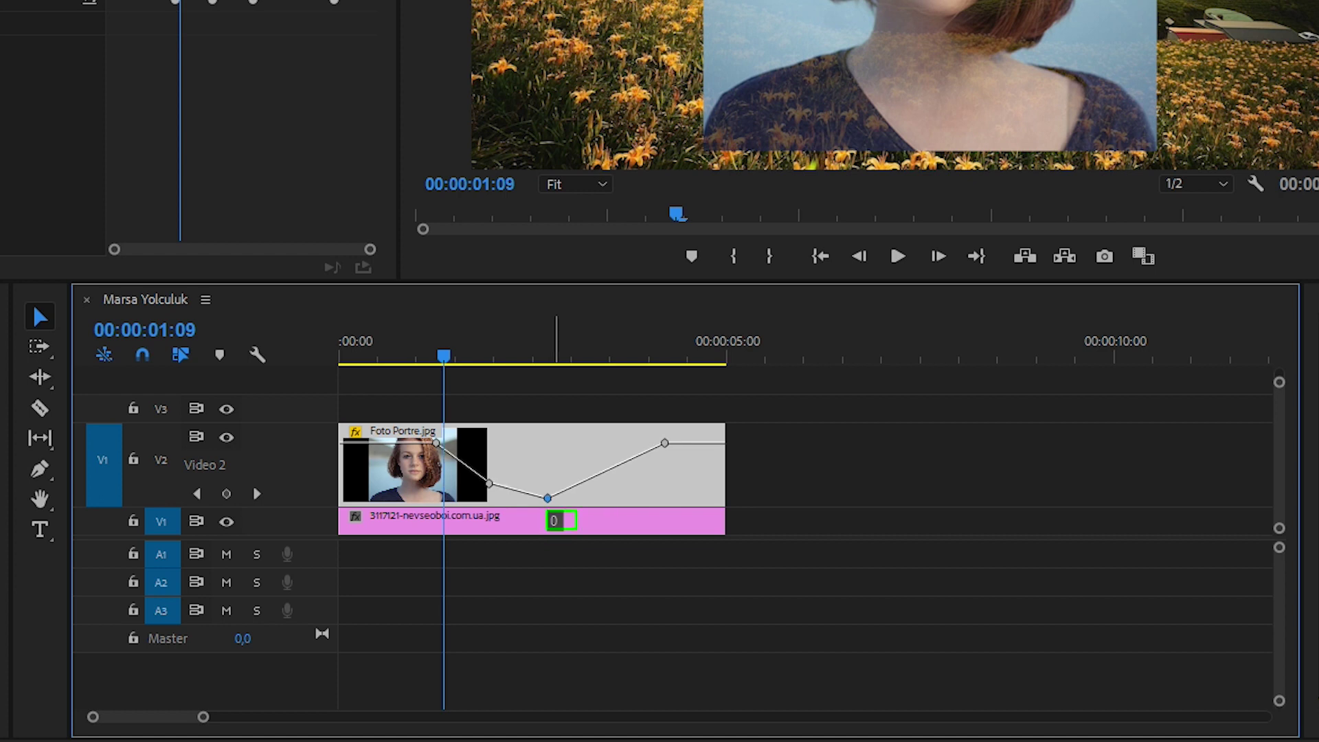
drag(547, 498, 547, 443)
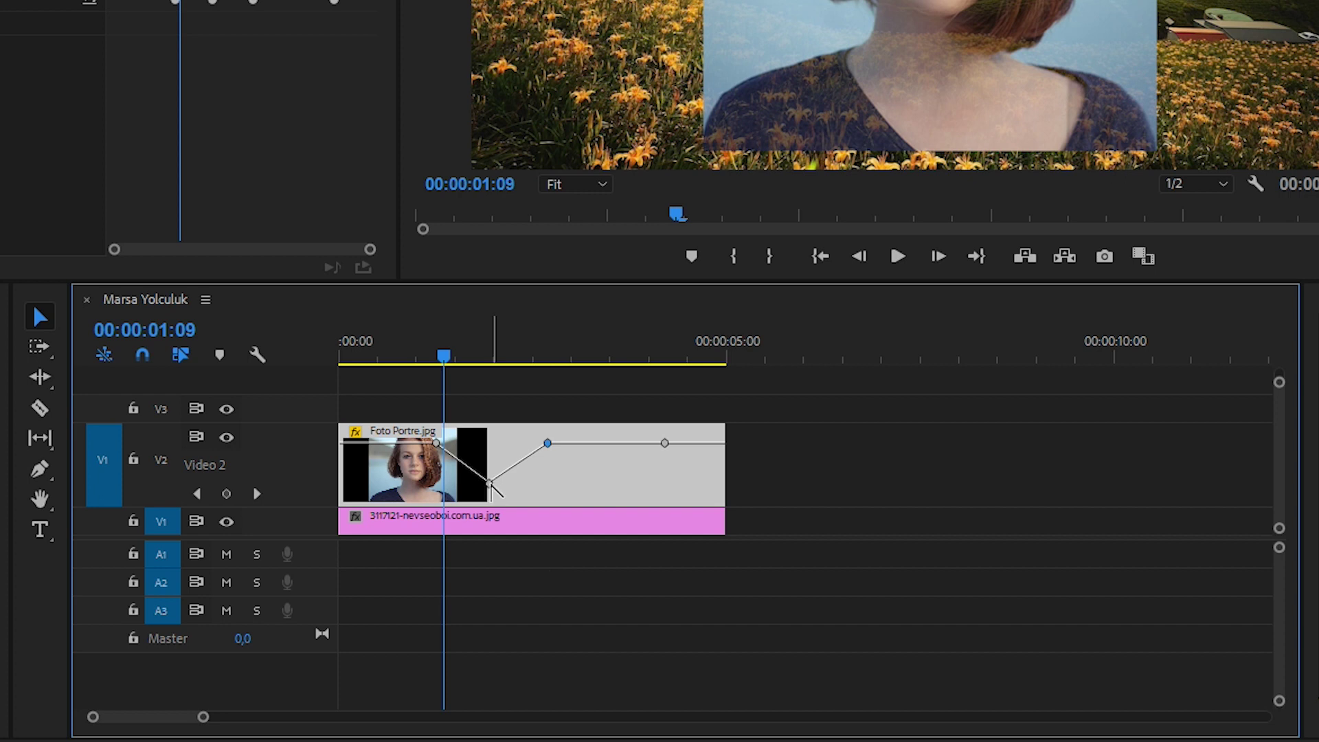
- Make the lowest opacity keyframe a Bezier point and shape its handles into a smooth dip
ctrl+click(490, 483)
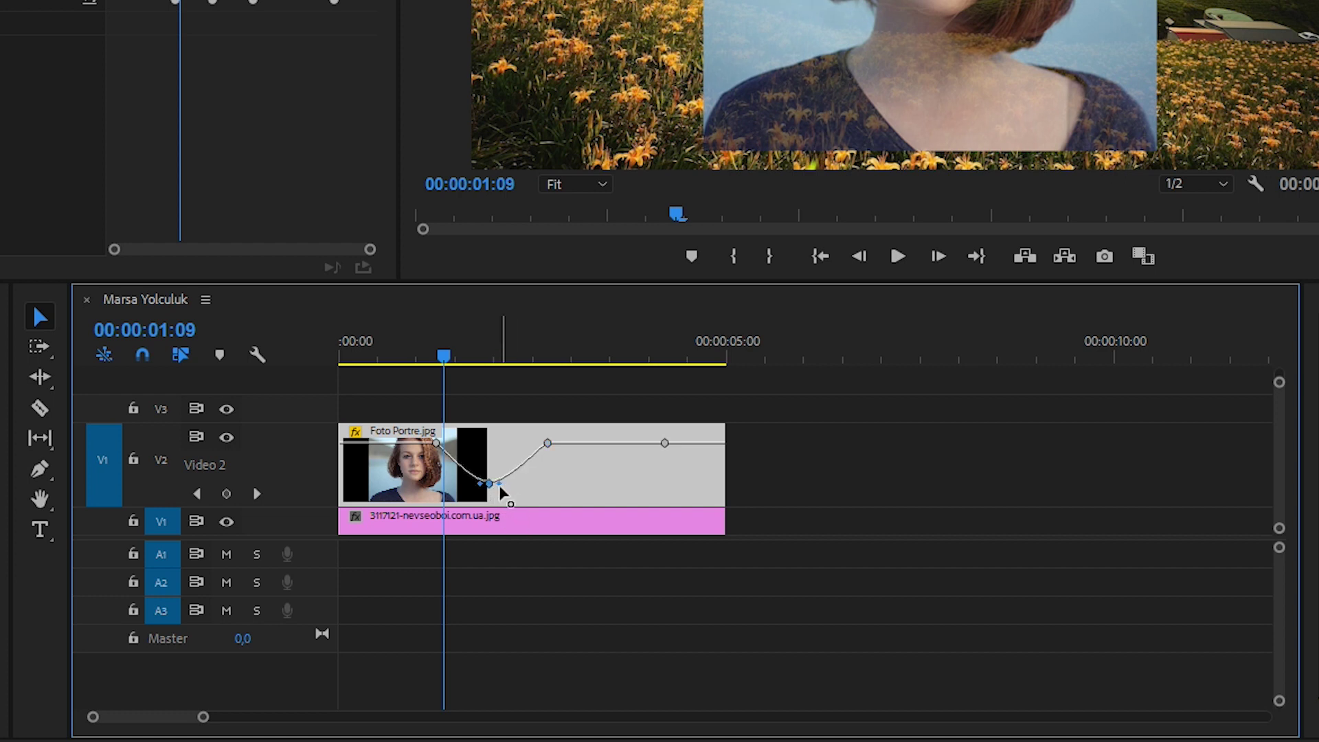
drag(499, 485, 518, 476)
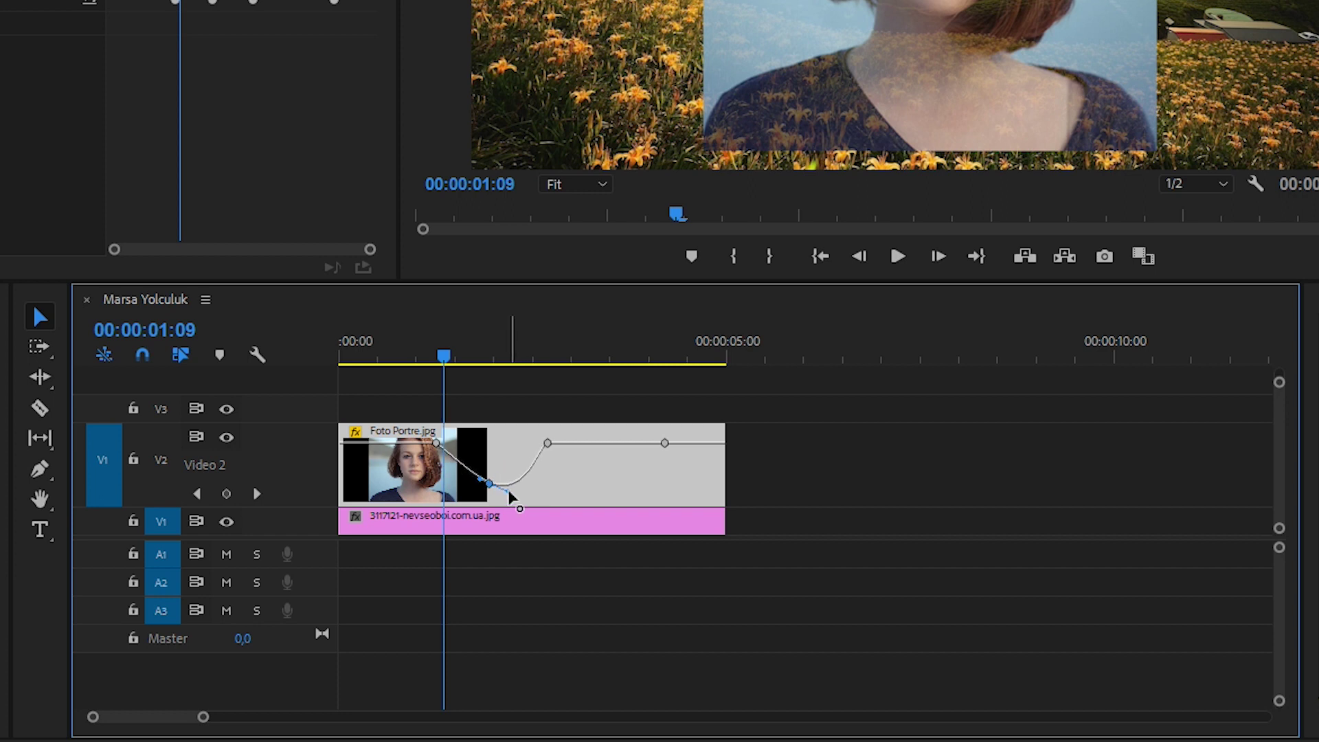
drag(518, 476, 517, 486)
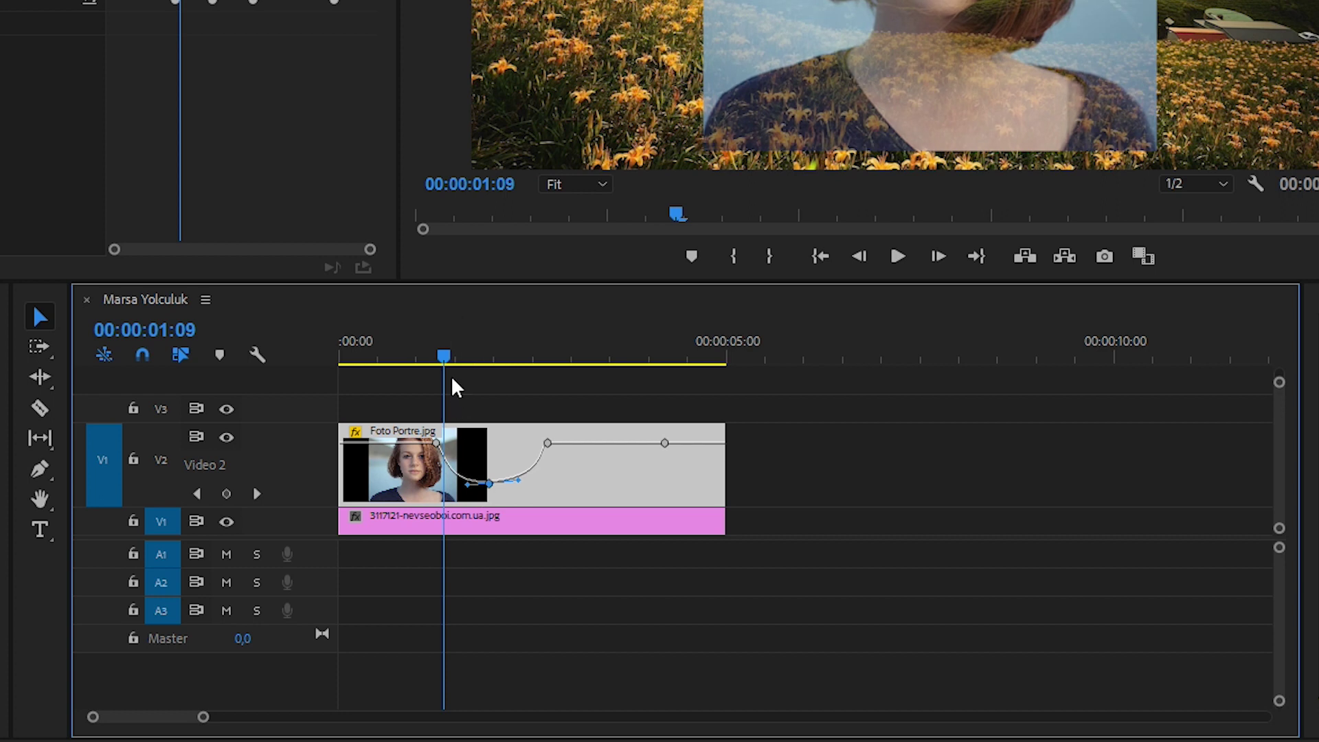
- Scrub the playhead from 00:00:01:00 to around 00:00:01:05 to preview the smoothed opacity fade
mouse_move(447, 357)
mouse_down()
mouse_move(424, 365)
mouse_move(519, 401)
mouse_move(468, 400)
mouse_up()
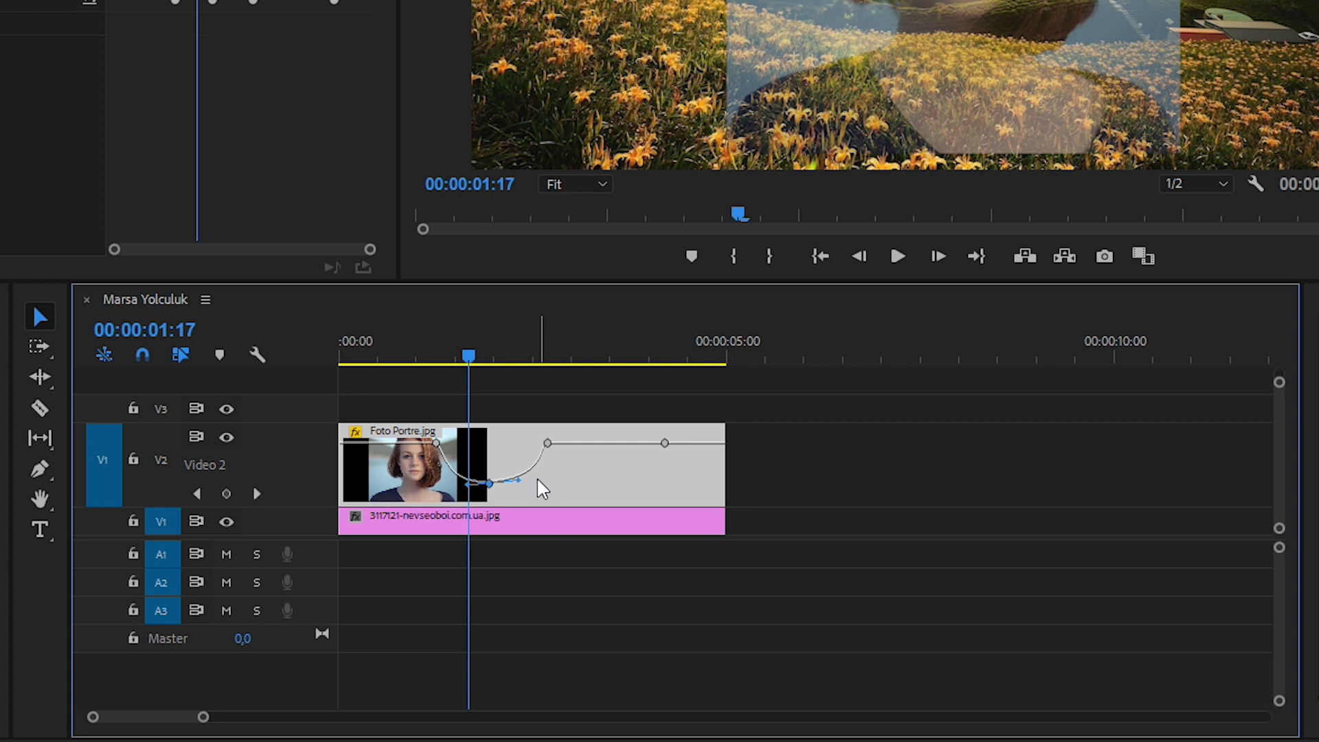
mouse_move(473, 364)
mouse_down()
mouse_move(560, 383)
mouse_move(536, 382)
mouse_move(548, 392)
mouse_up()
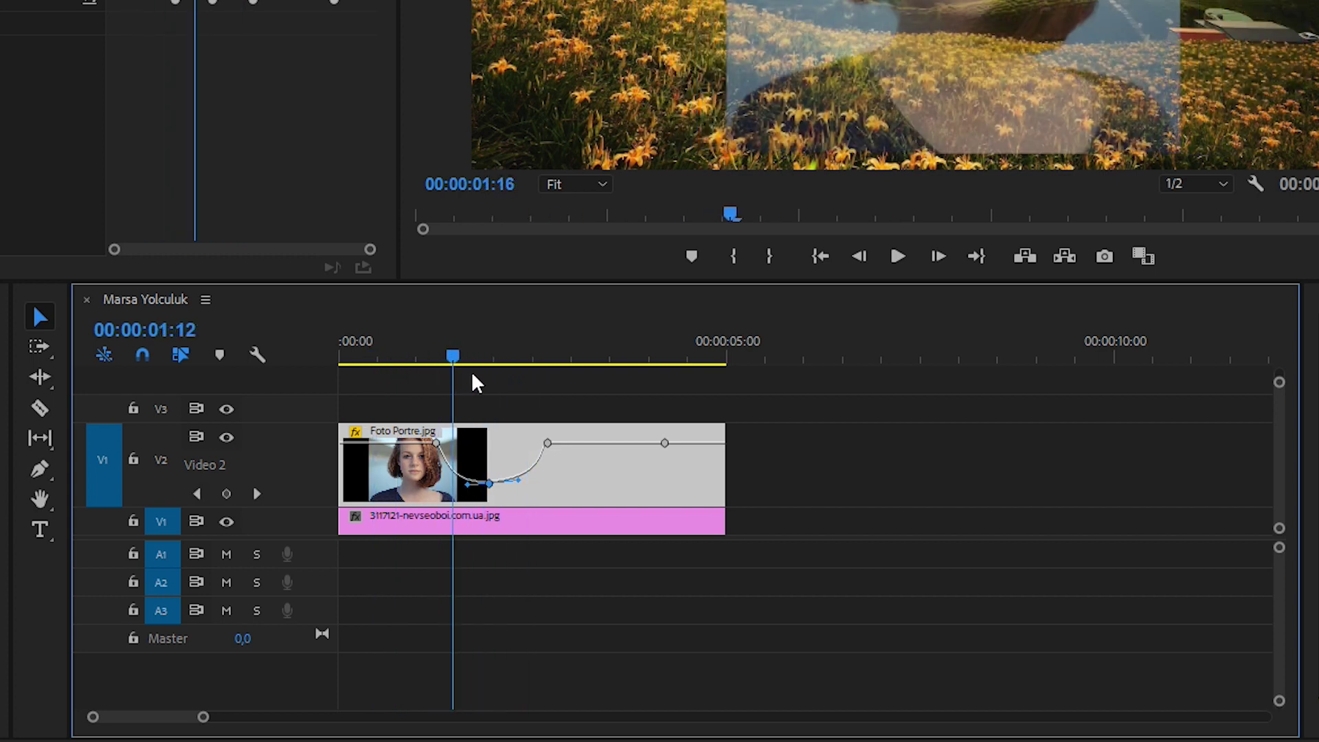
drag(548, 392, 434, 378)
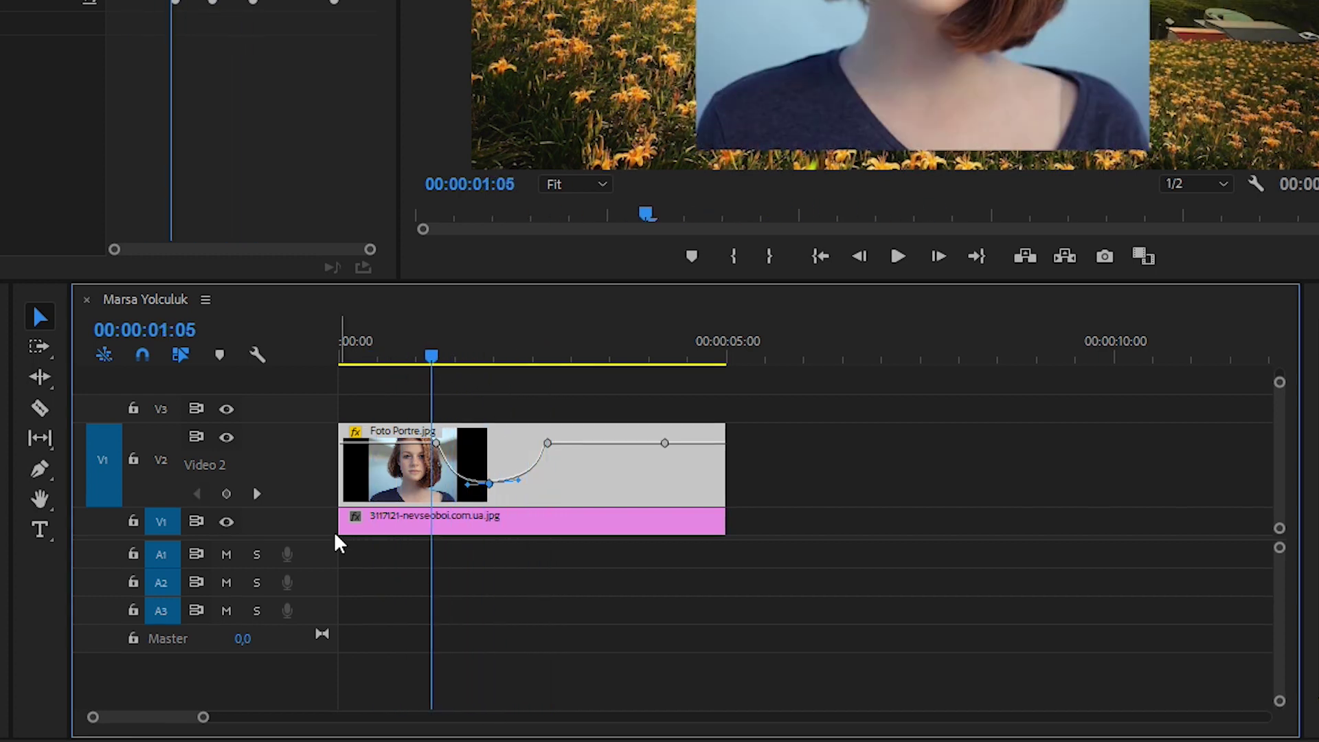